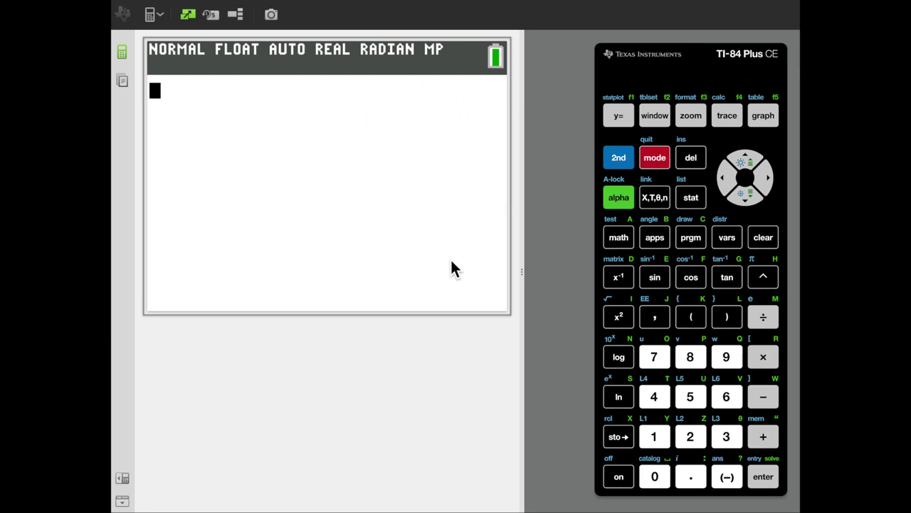
Check the columns in the stat list editor and clear list L1 with the ClrList command
left_click(694, 201)
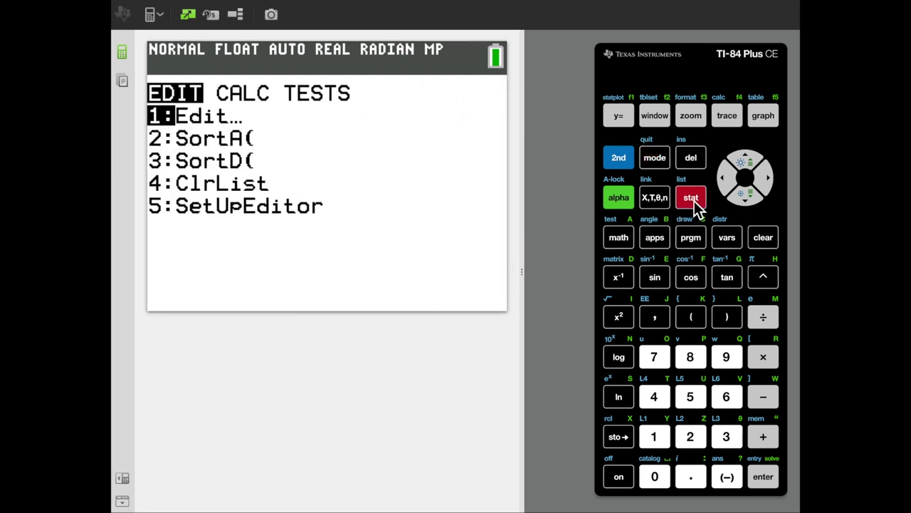
key("Return")
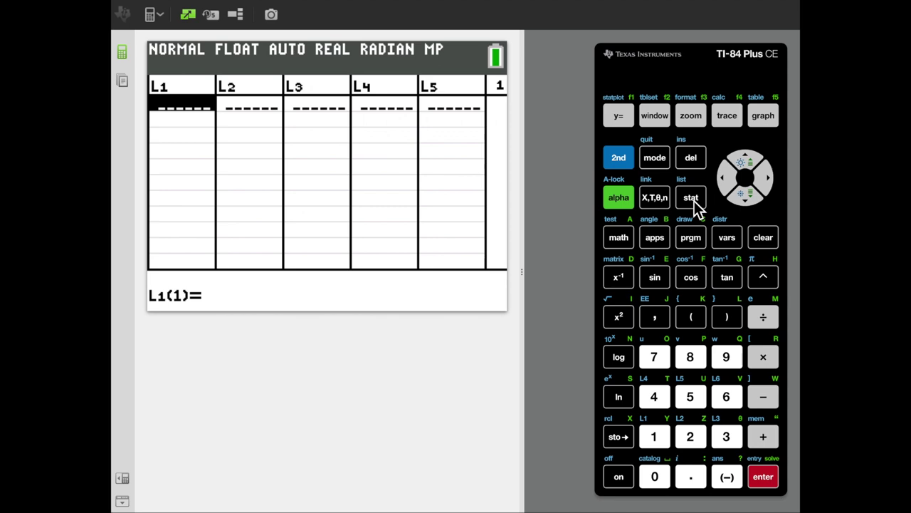
left_click(694, 200)
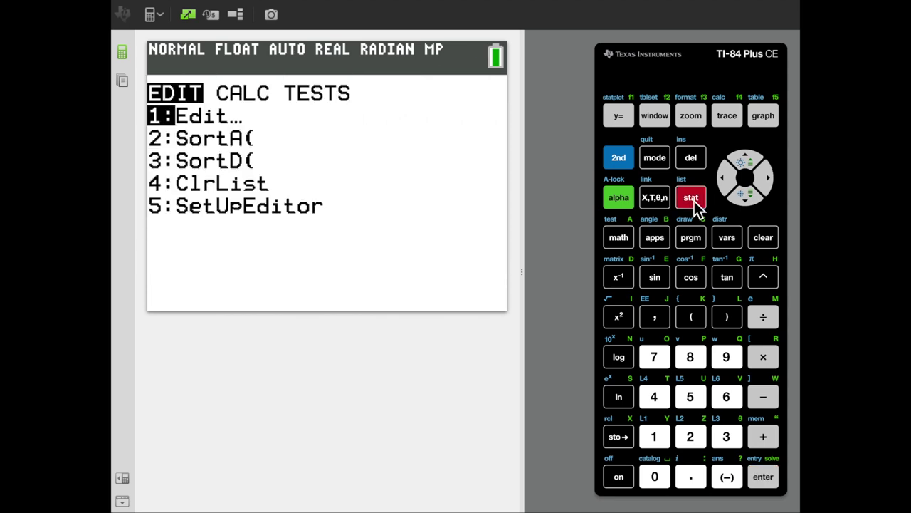
key("Down")
key("Down")
key("Down")
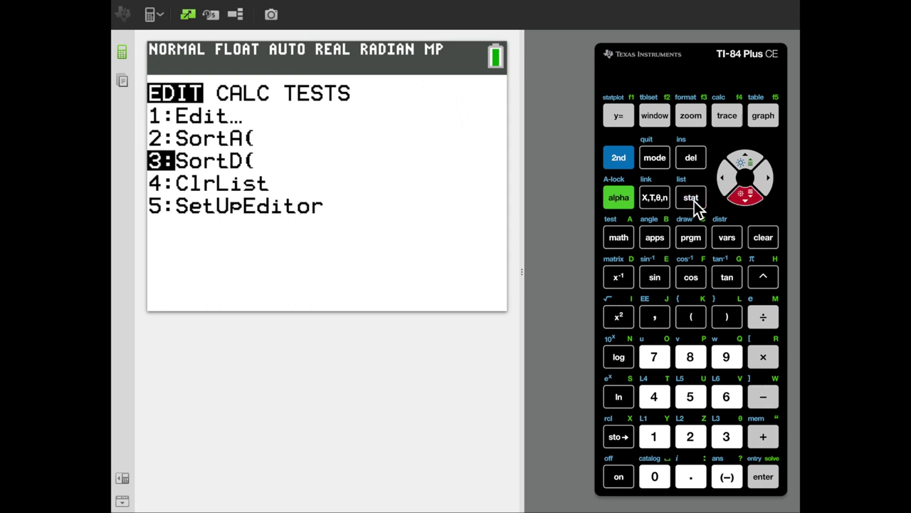
key("Right")
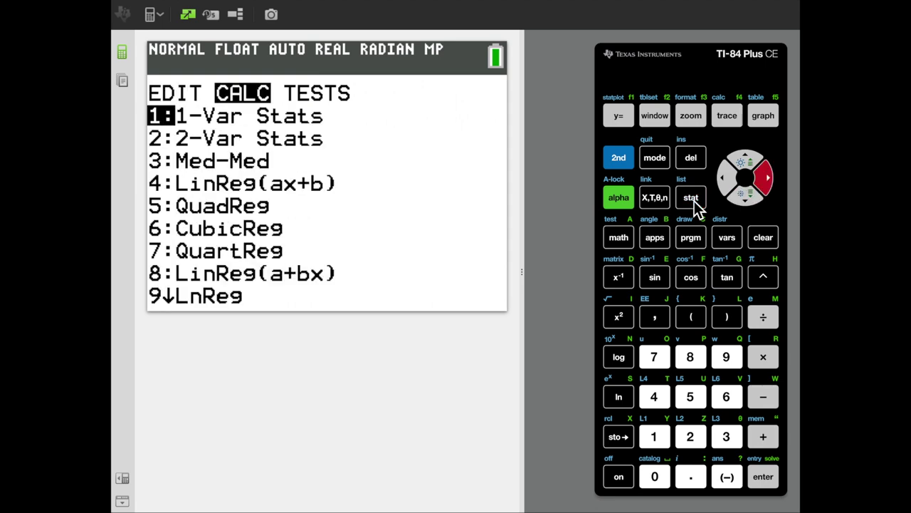
key("Left")
key("Down")
key("Down")
key("Down")
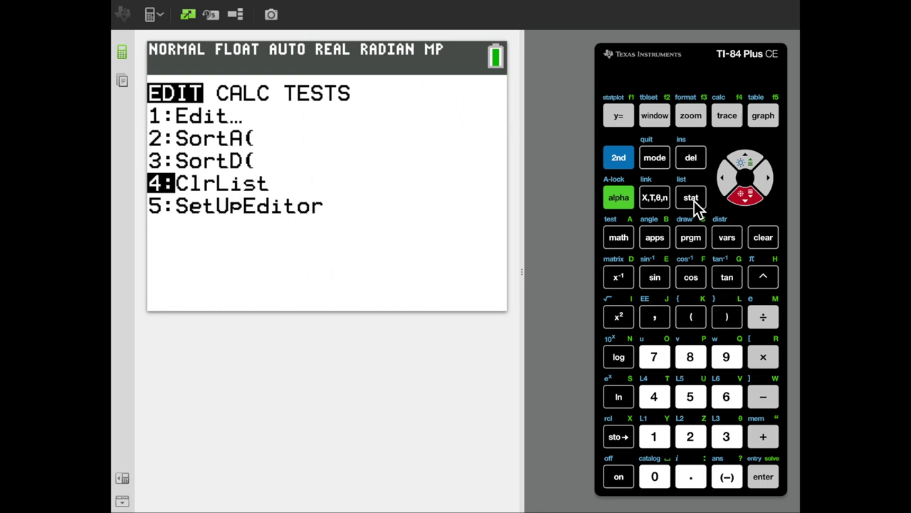
key("Return")
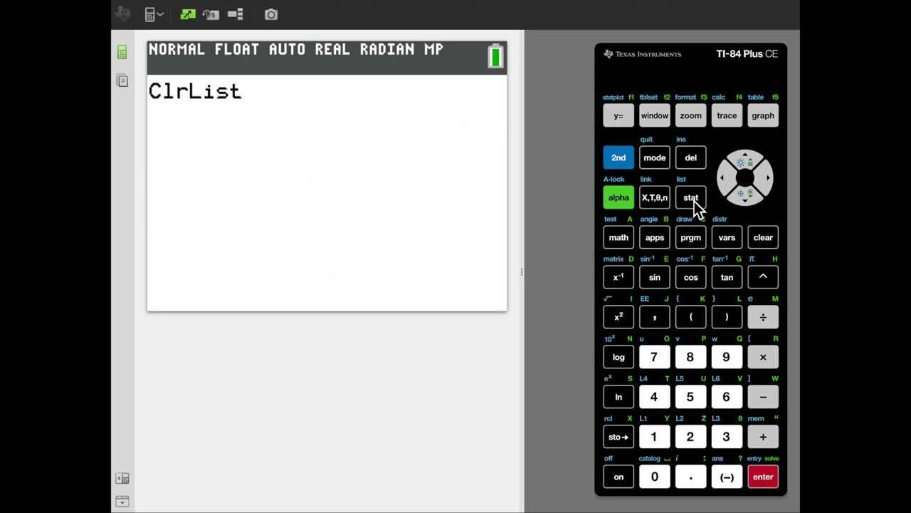
left_click(631, 159)
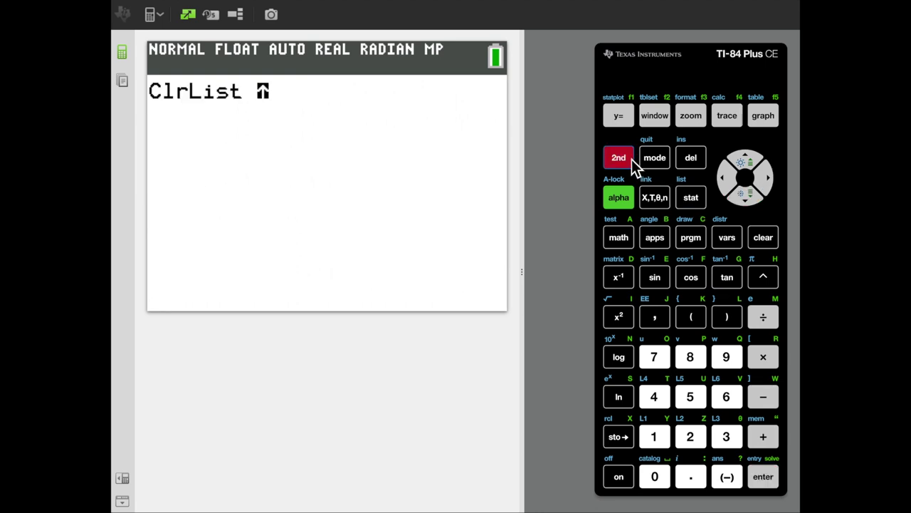
left_click(655, 437)
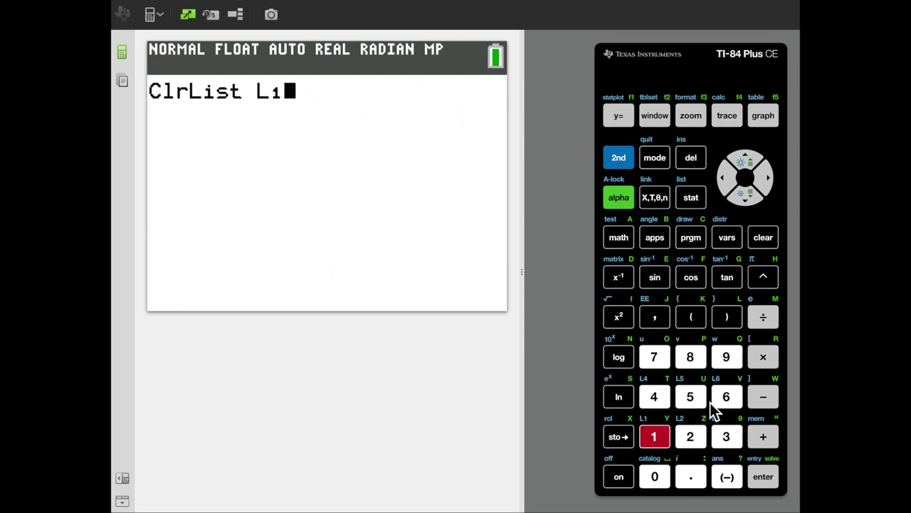
key("Return")
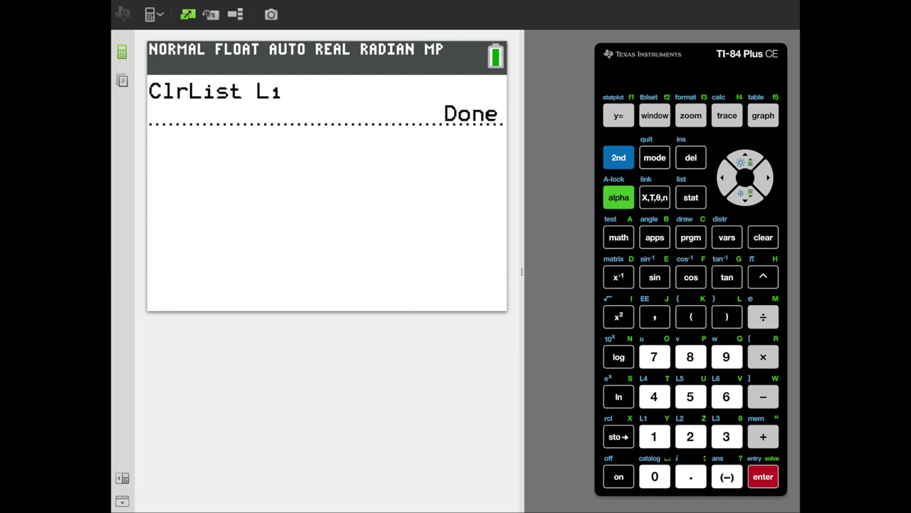
Reopen the stat list editor and enter 12, 28, 52 and 112 as the first four values of L1
left_click(692, 199)
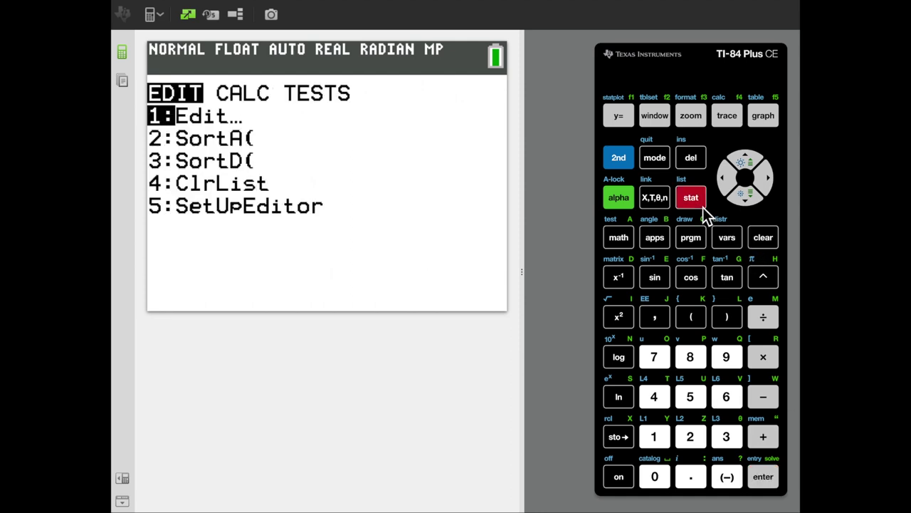
key("Return")
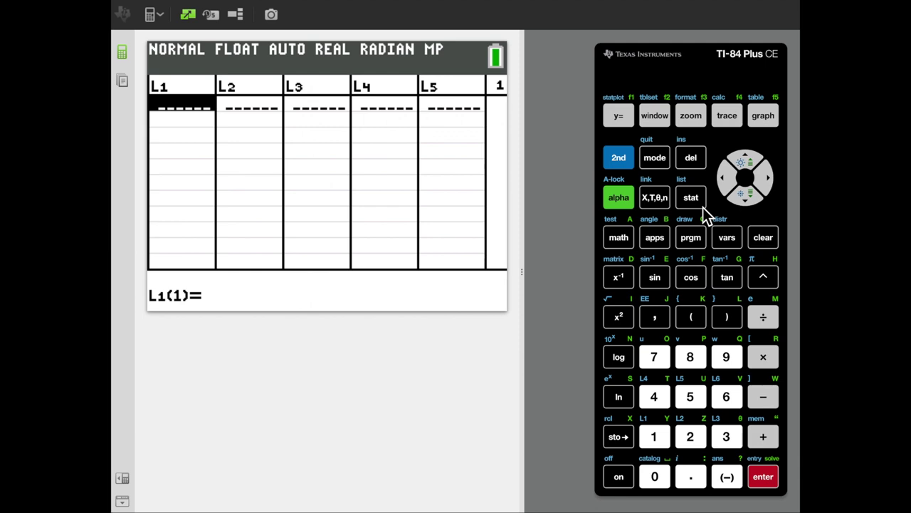
type("12")
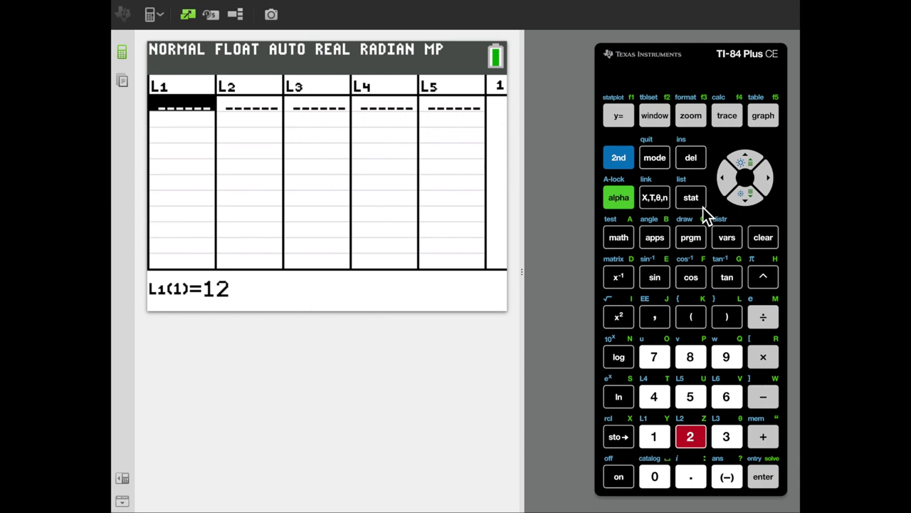
key("Return")
type("28")
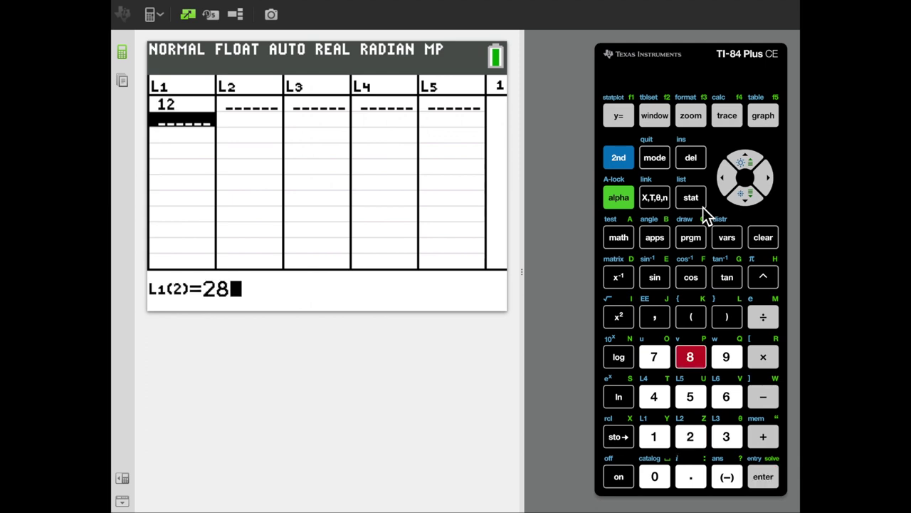
key("Return")
type("52")
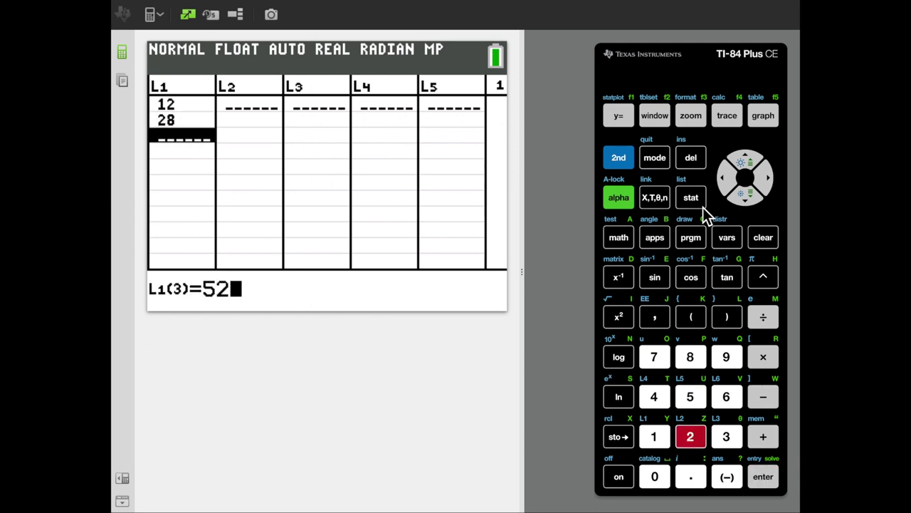
key("Return")
type("112")
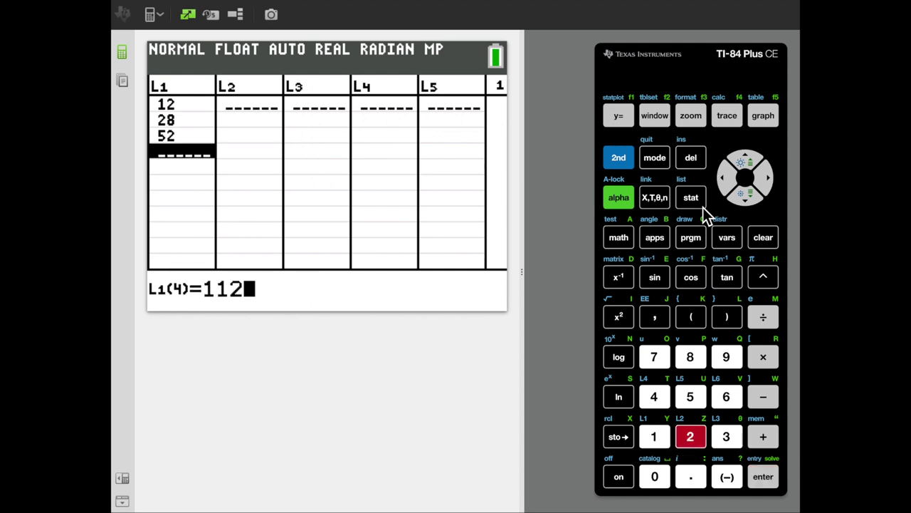
key("Return")
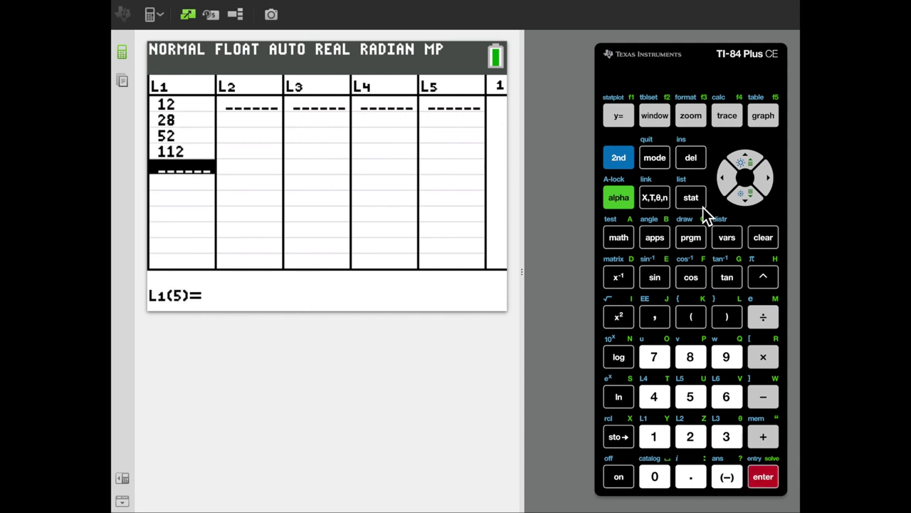
Complete L1 by entering 248, 502, 1106, 2400 and 5008 as its fifth through ninth values
type("248")
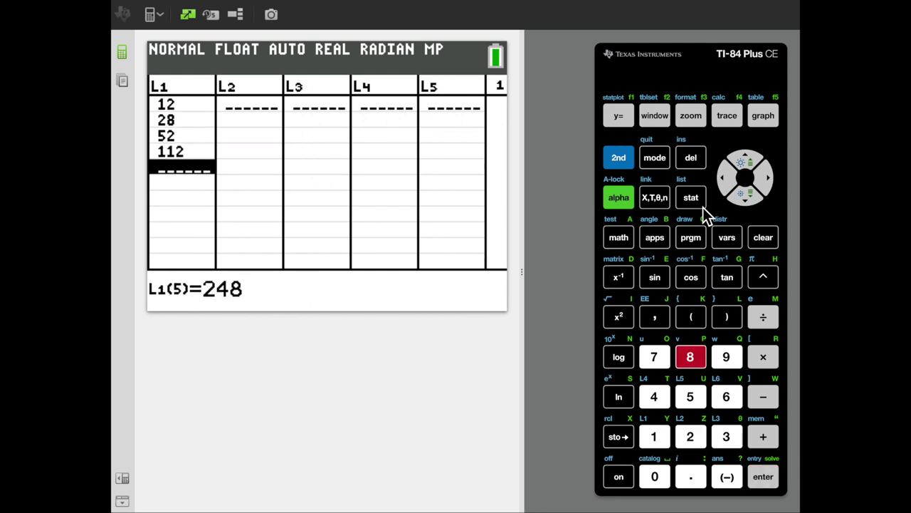
key("Return")
type("502")
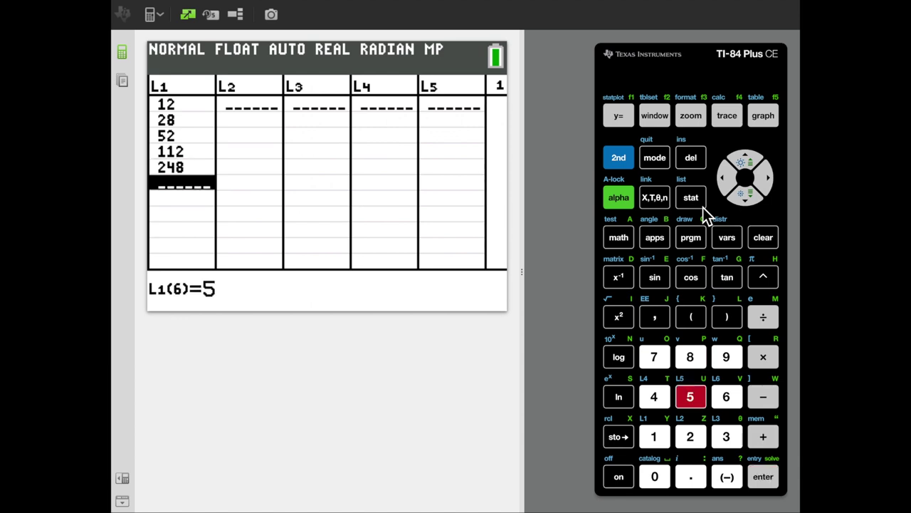
key("Return")
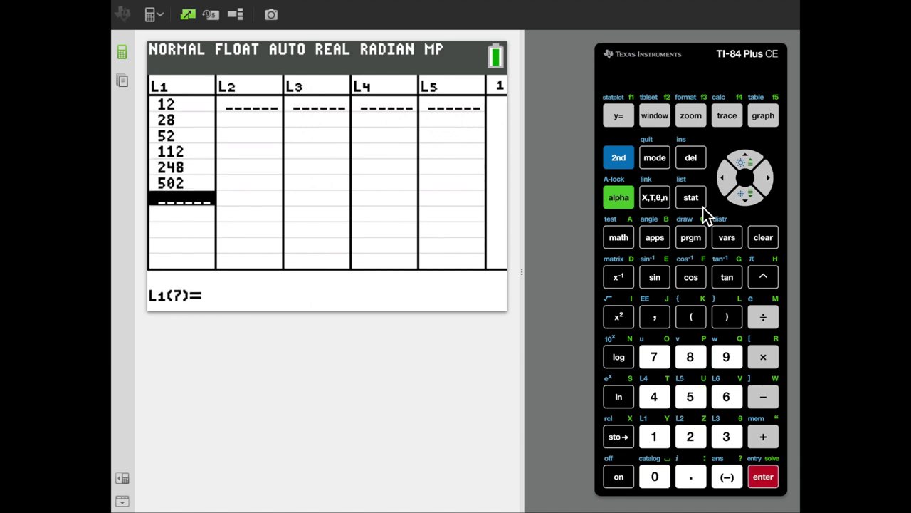
type("1106")
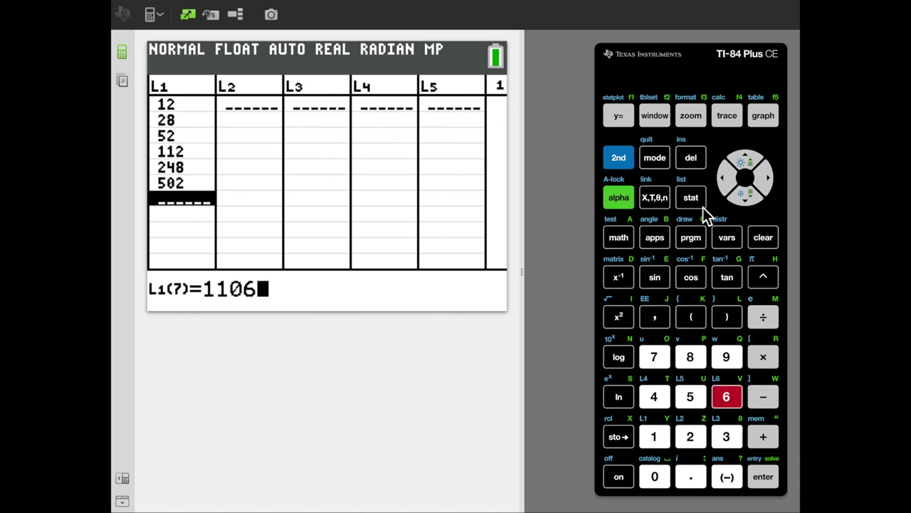
key("Return")
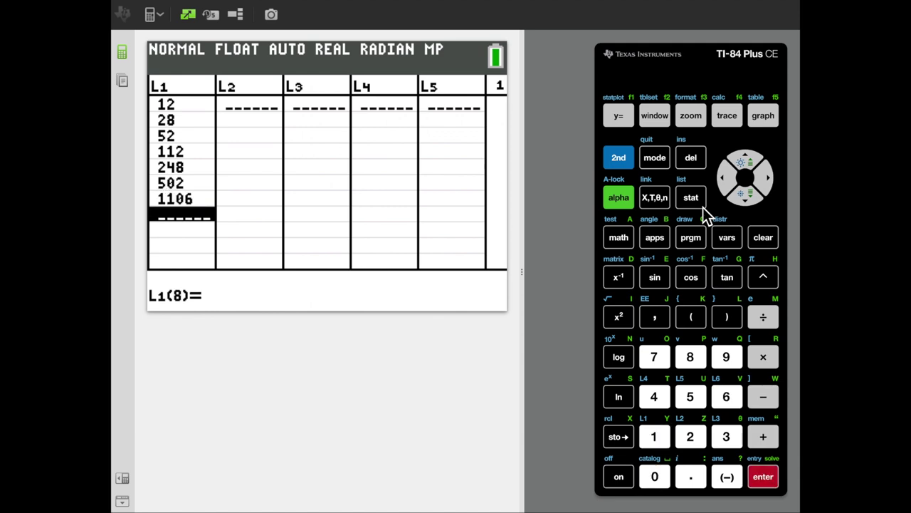
type("2400")
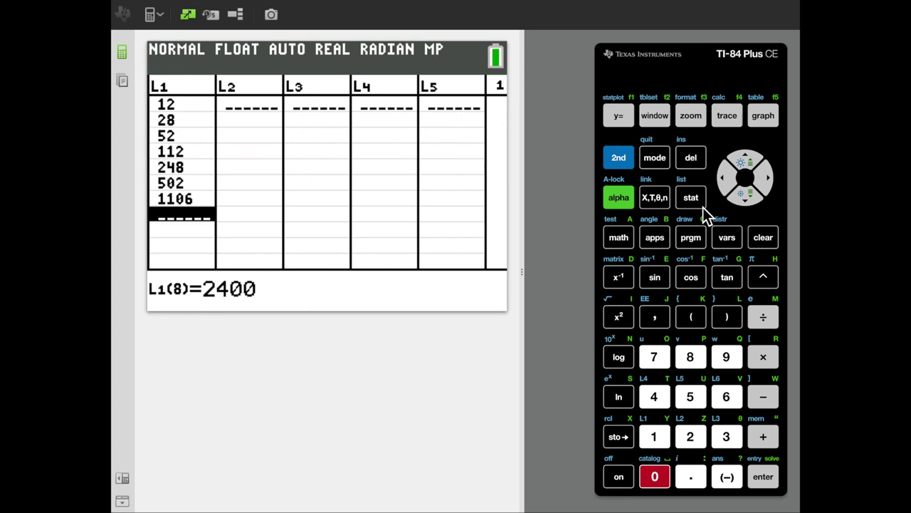
key("Return")
type("5008")
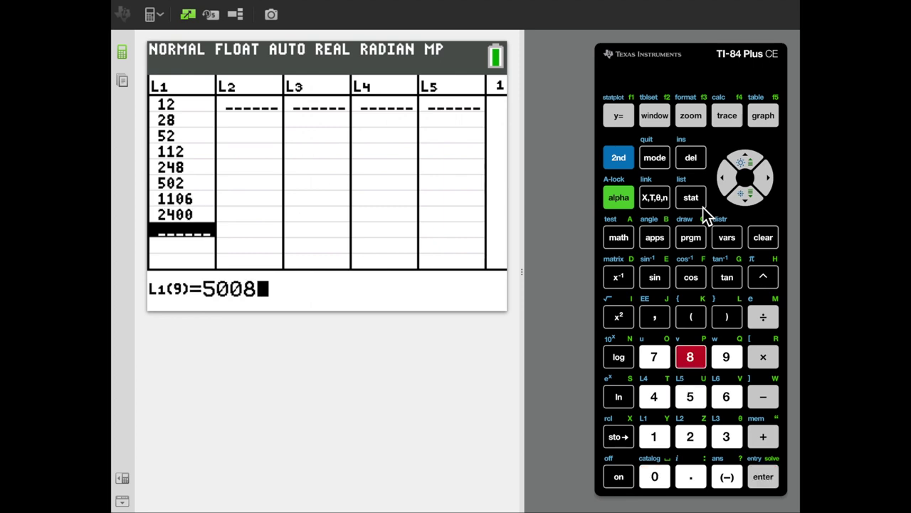
key("Return")
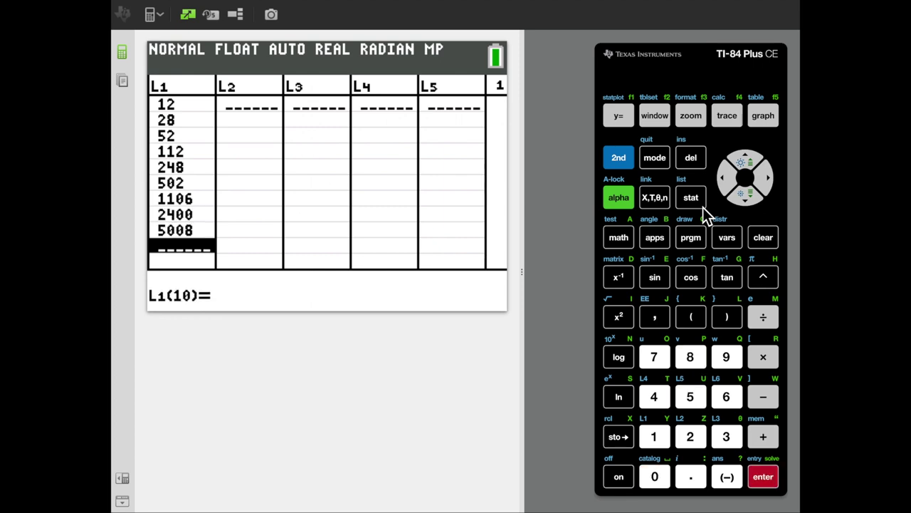
Enter 3, 4, 10 and 21 as the first four values of list L2
key("Right")
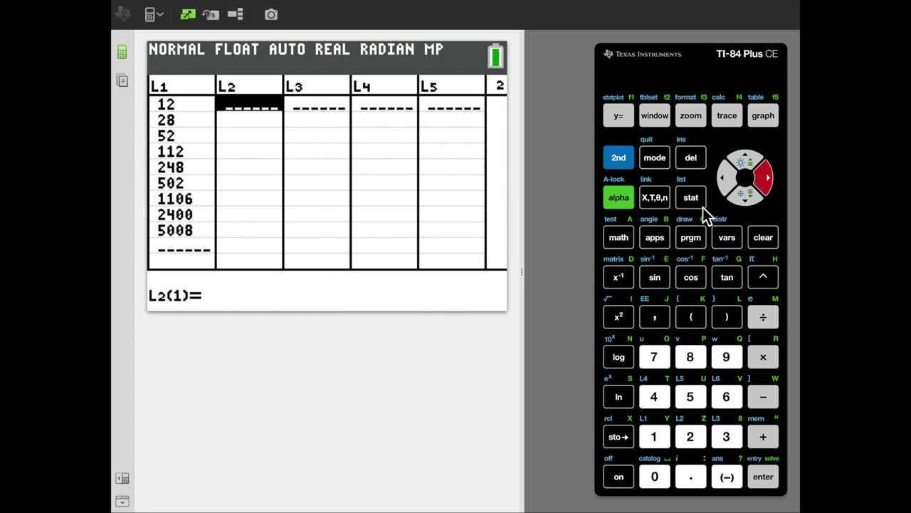
type("3")
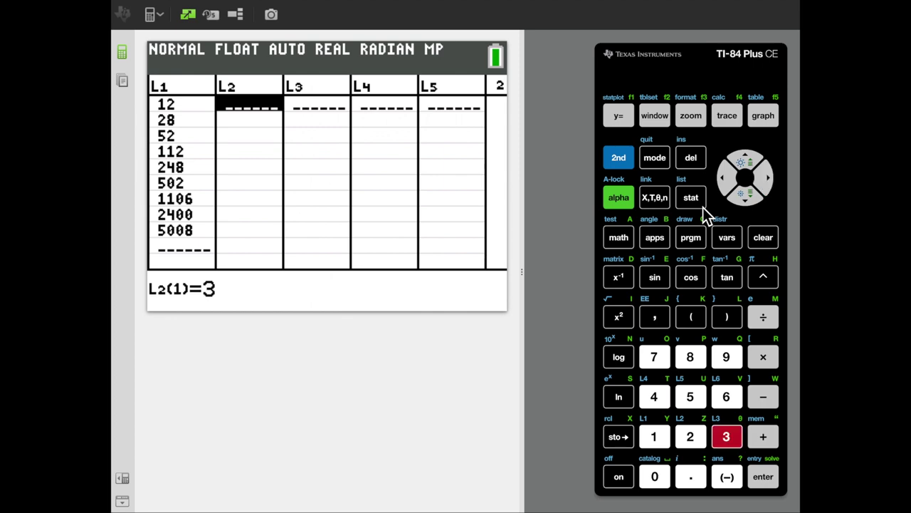
key("Return")
type("4")
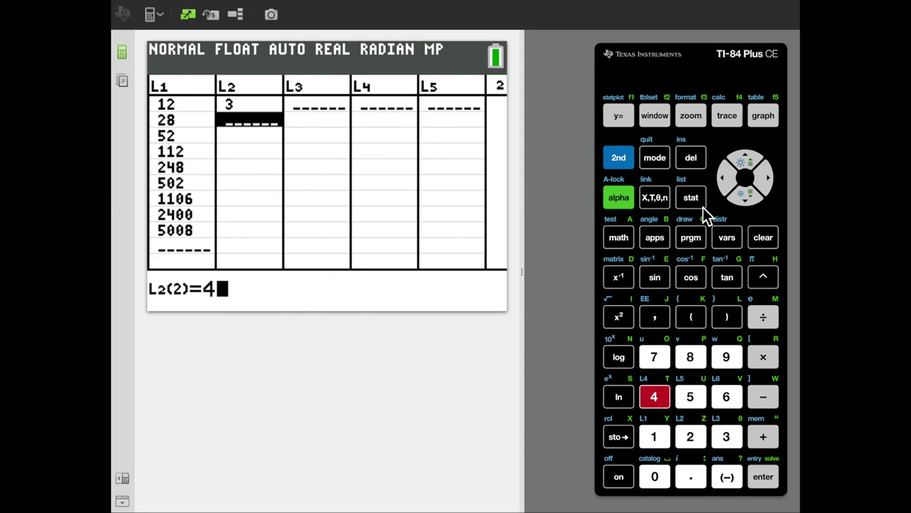
key("Return")
type("10")
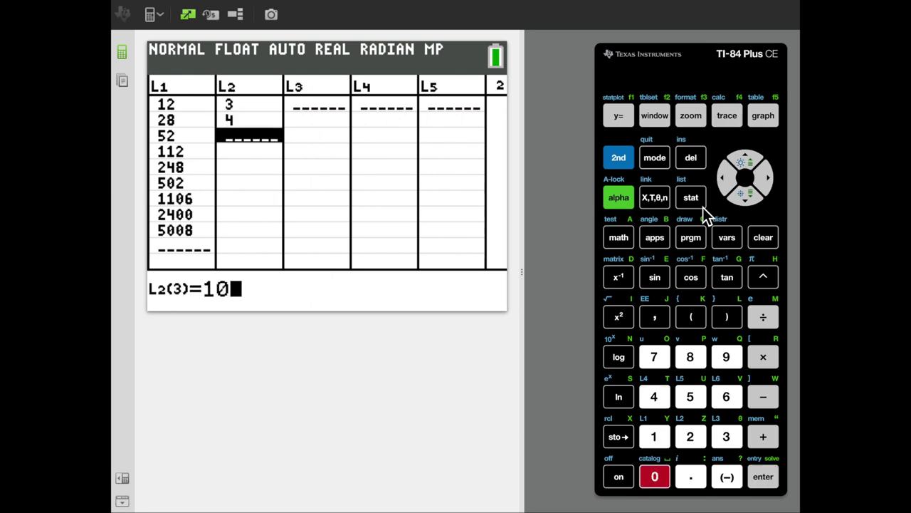
key("Return")
type("21")
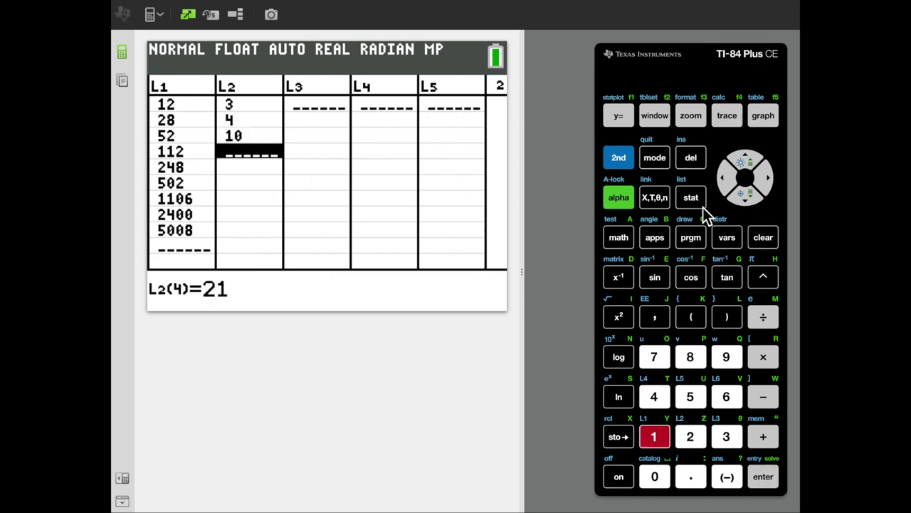
key("Return")
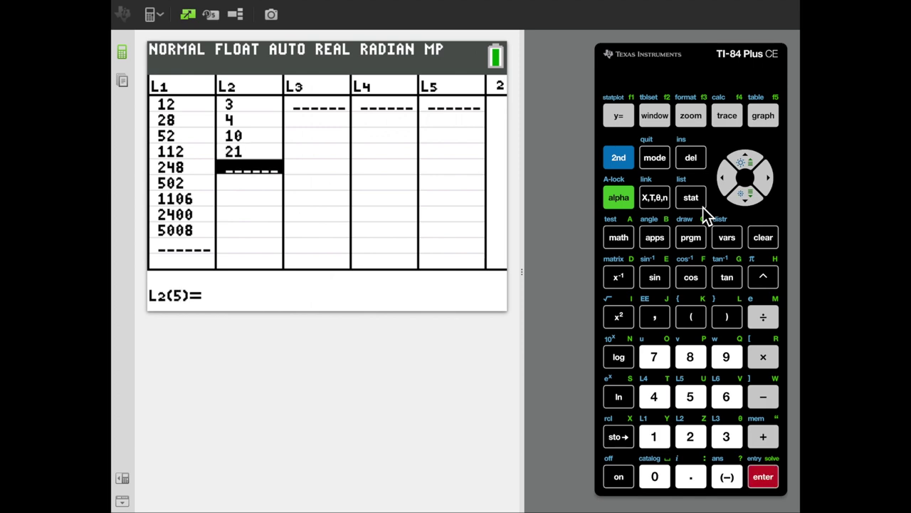
Complete L2 by entering 43, 83, 195, 431 and 970 as its fifth through ninth values
type("43")
key("Return")
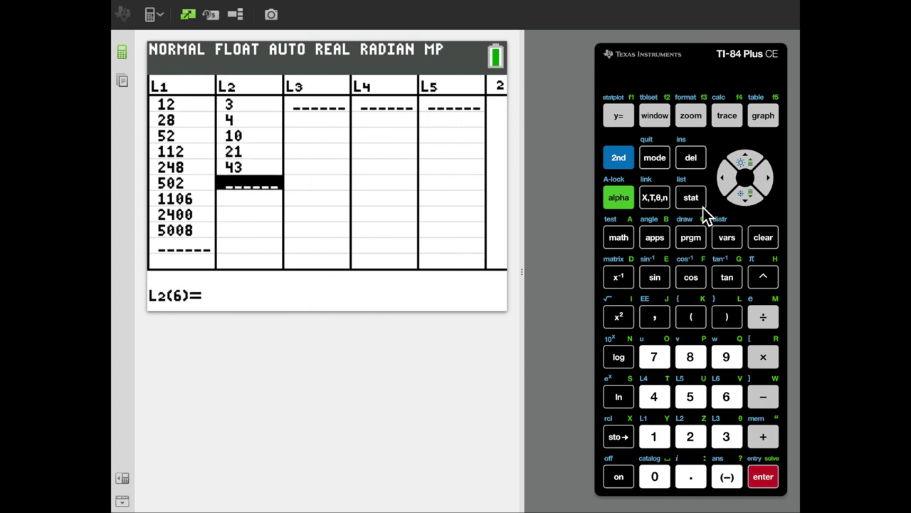
type("8")
type("3")
key("Return")
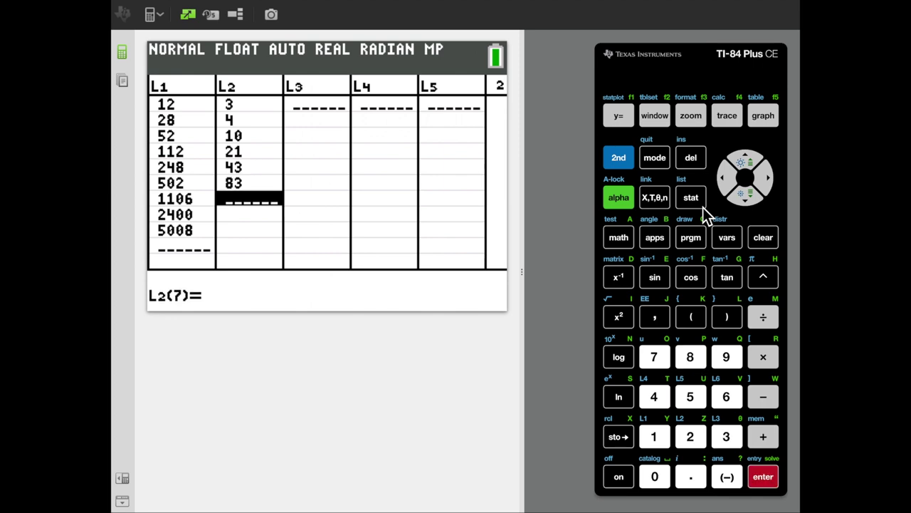
type("195")
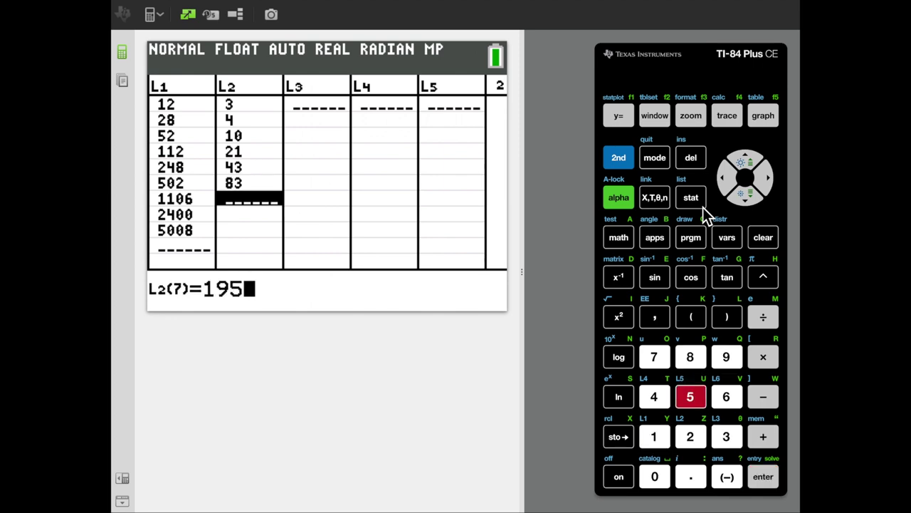
key("Return")
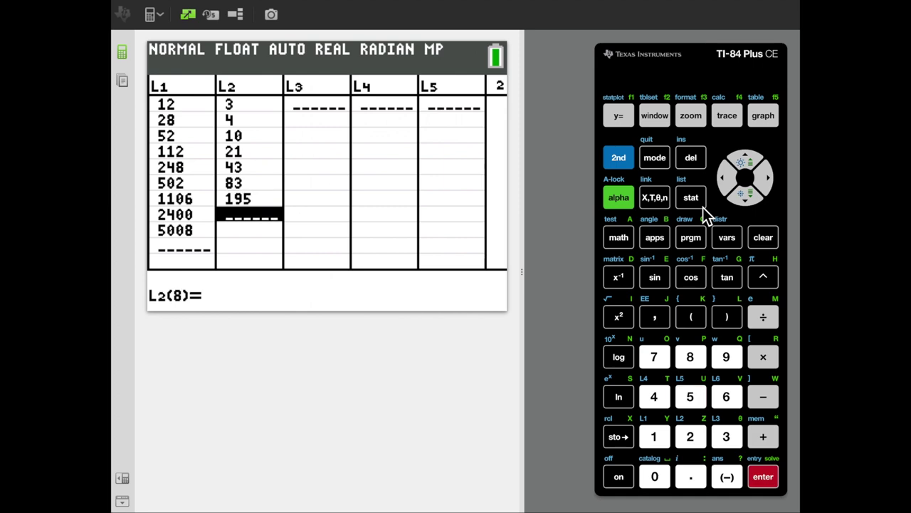
type("431")
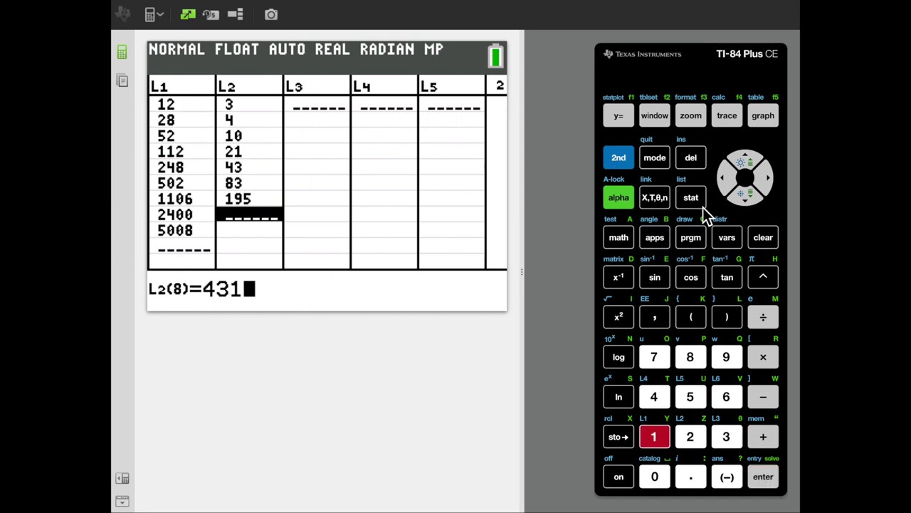
key("Return")
type("97")
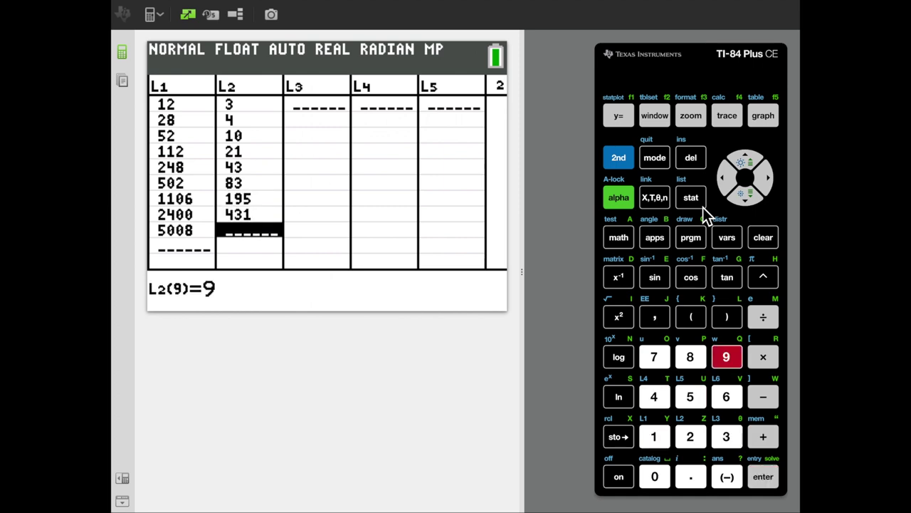
type("0")
key("Return")
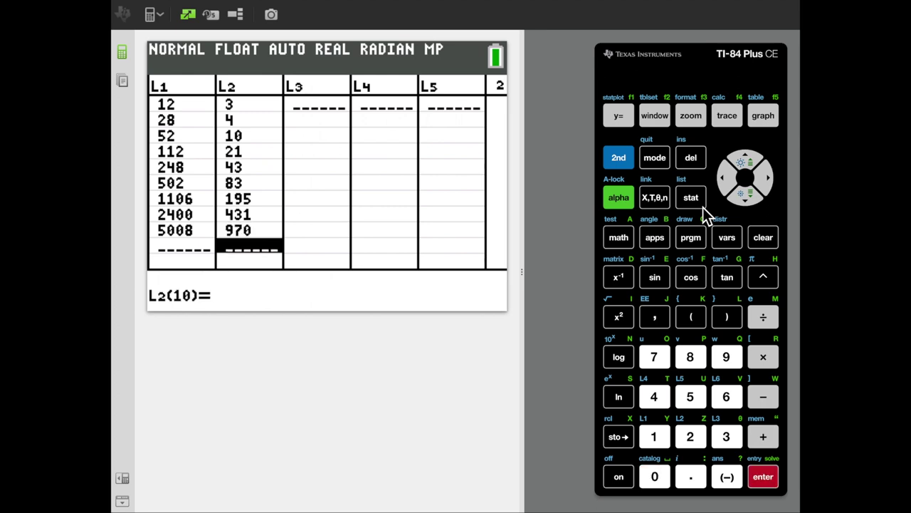
Fill list L3 with the difference of the first two lists using the formula L1−L2
key("Up")
key("Up")
key("Up")
key("Up")
key("Up")
key("Up")
key("Up")
key("Up")
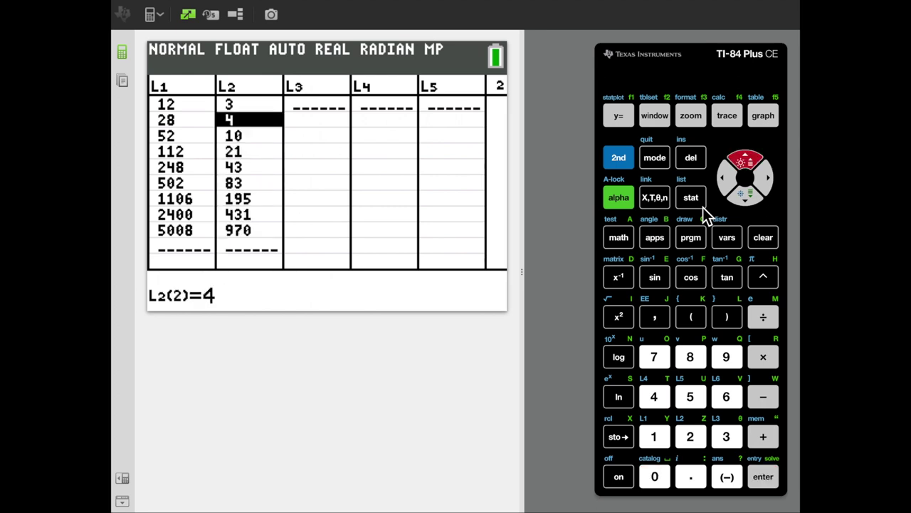
key("Up")
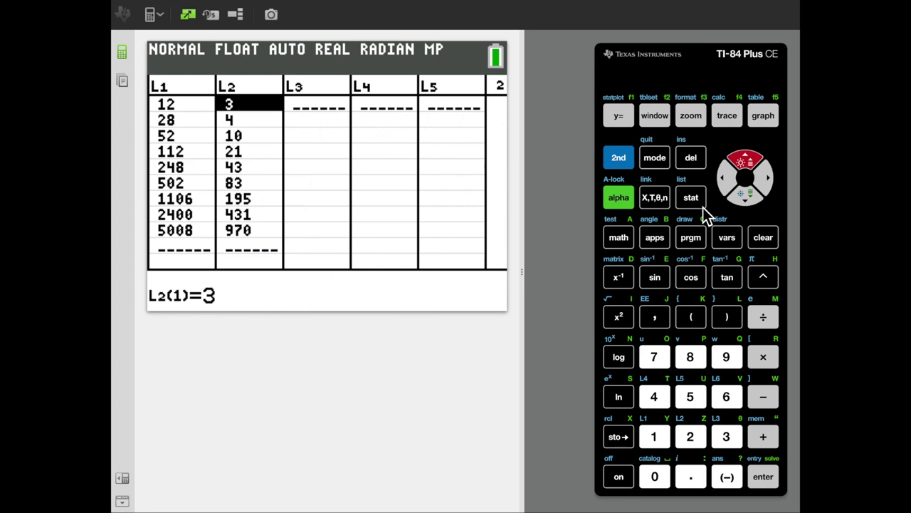
key("Right")
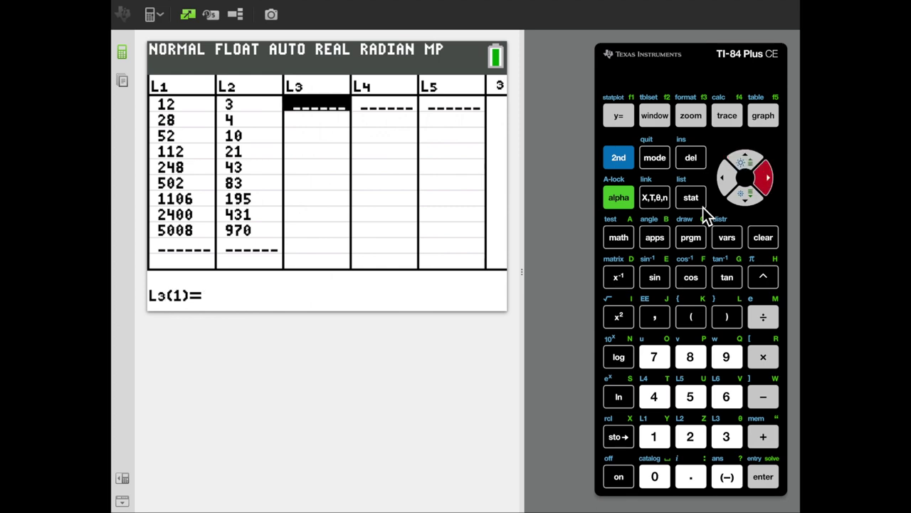
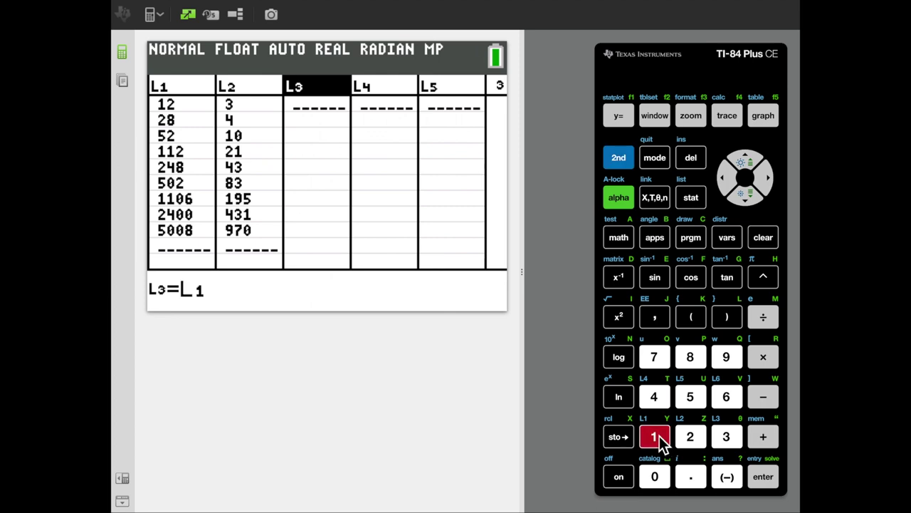
type("-")
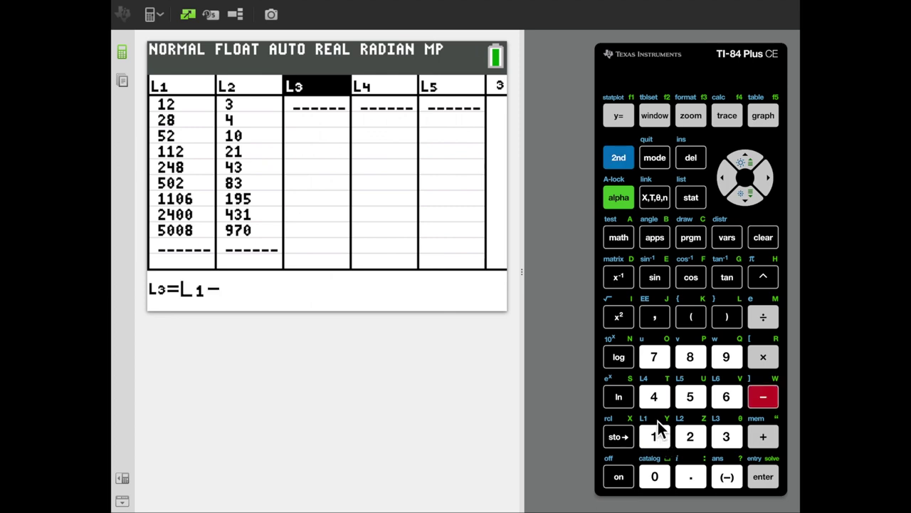
left_click(623, 159)
left_click(705, 437)
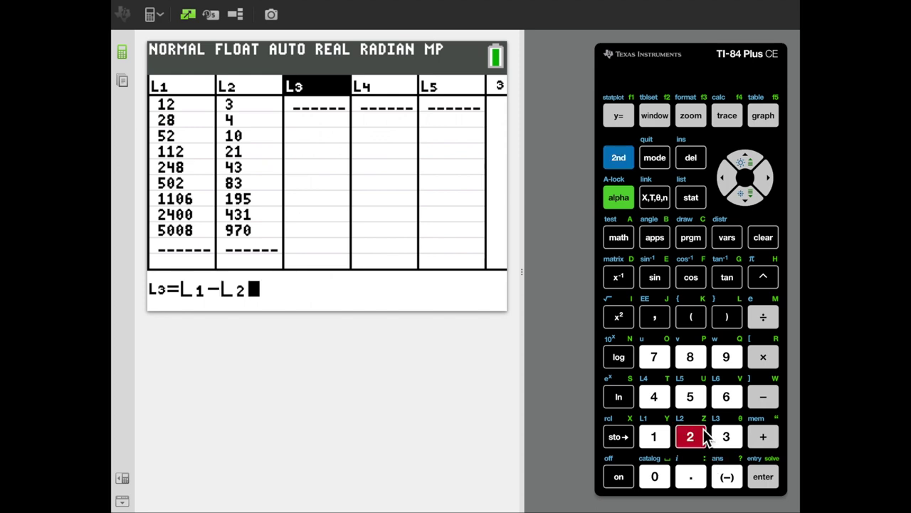
key("Return")
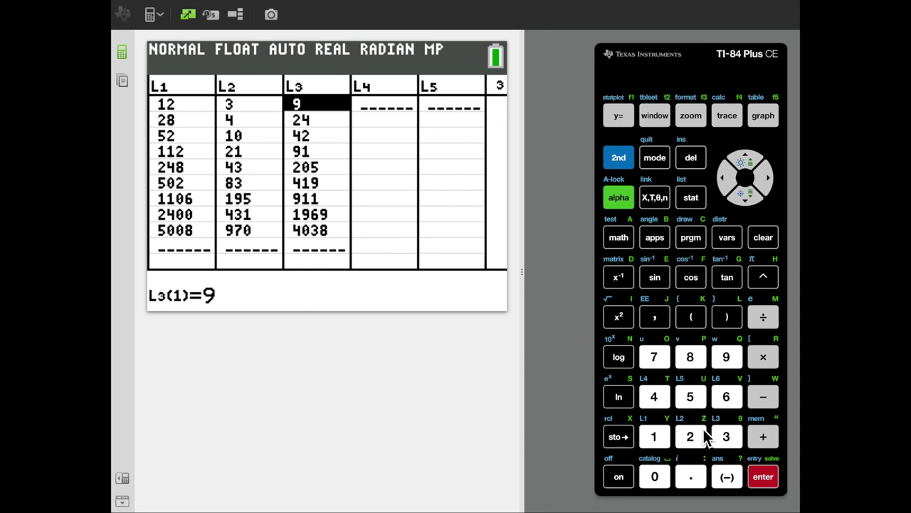
Fill list L4 with the ratio of the second list to the first using the formula L2/L1
key("Right")
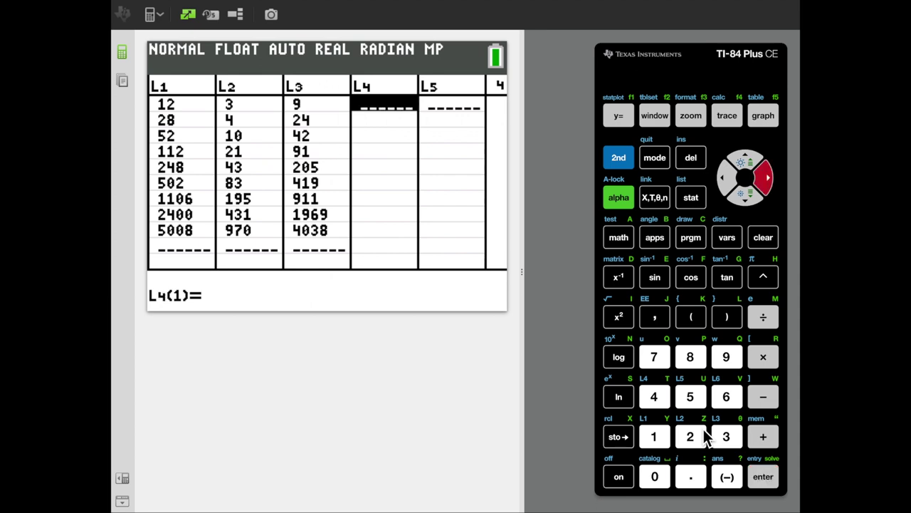
key("Up")
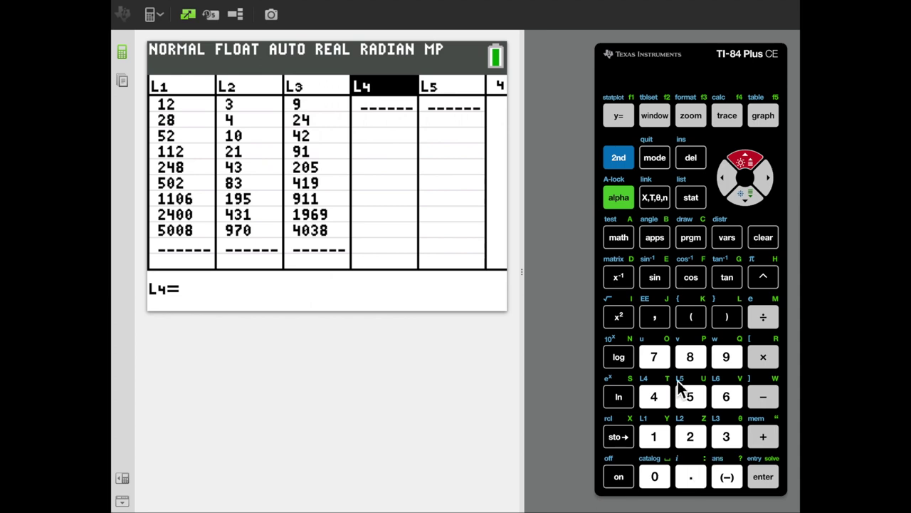
left_click(627, 159)
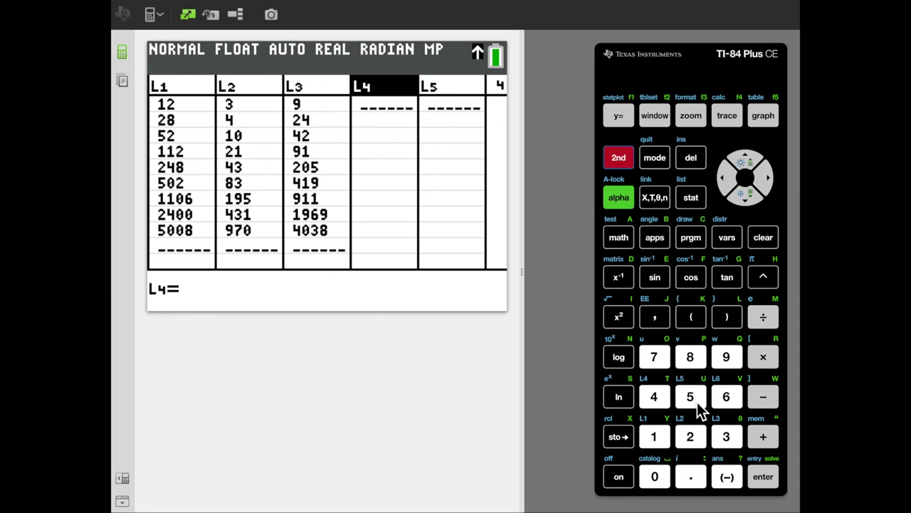
left_click(692, 437)
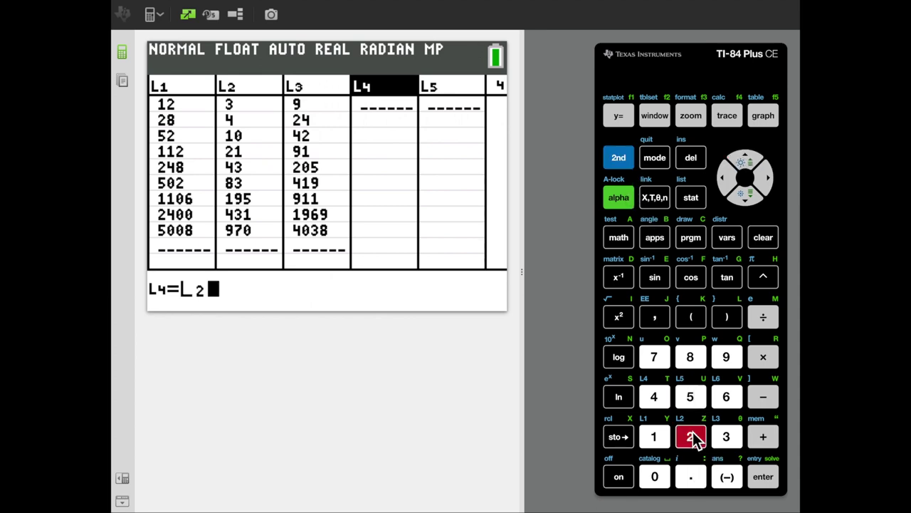
left_click(773, 321)
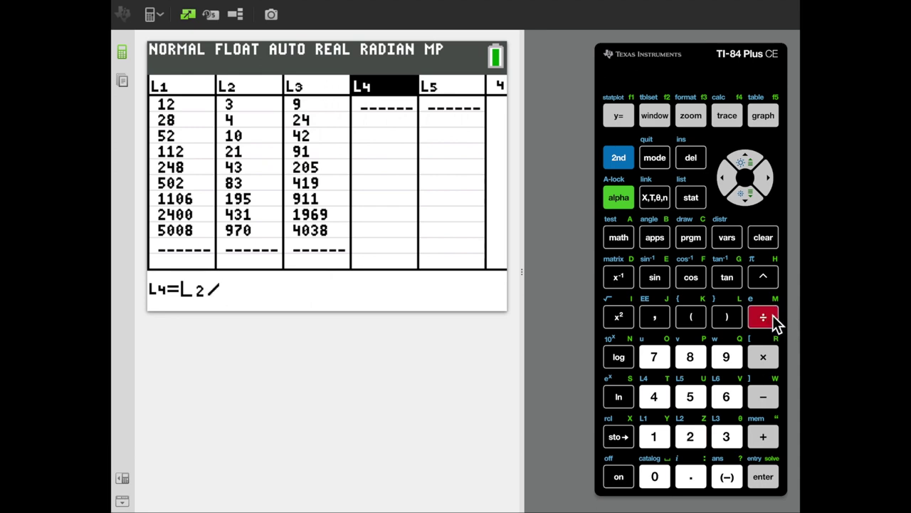
left_click(628, 164)
left_click(659, 437)
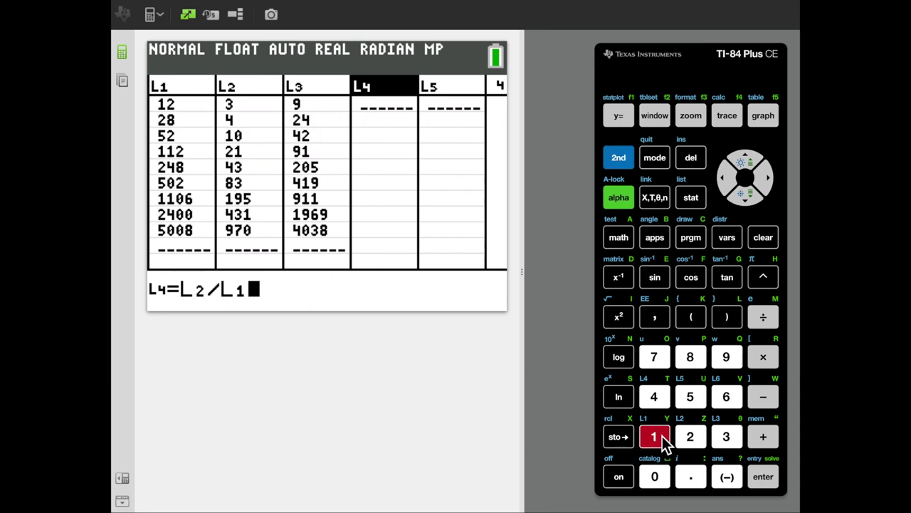
key("Return")
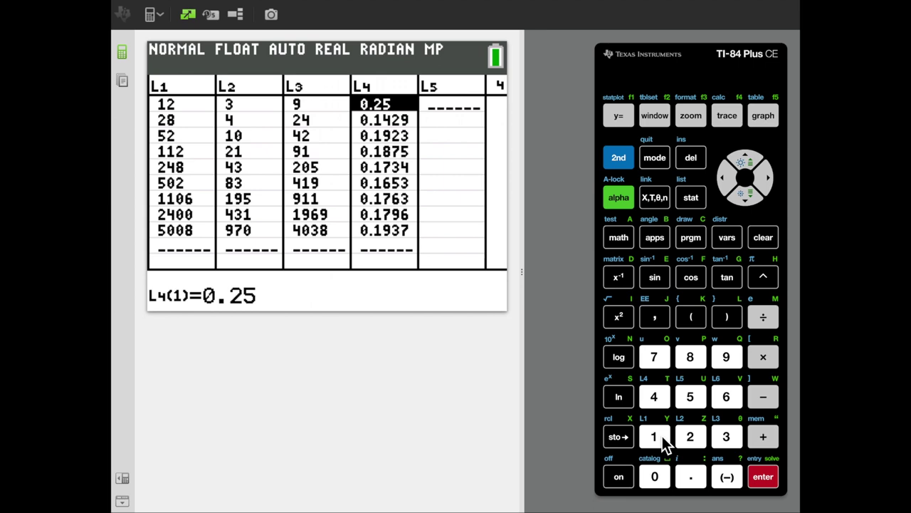
Fill list L5 with the ratio of the third list to the first using the formula L3/L1
key("Right")
key("Up")
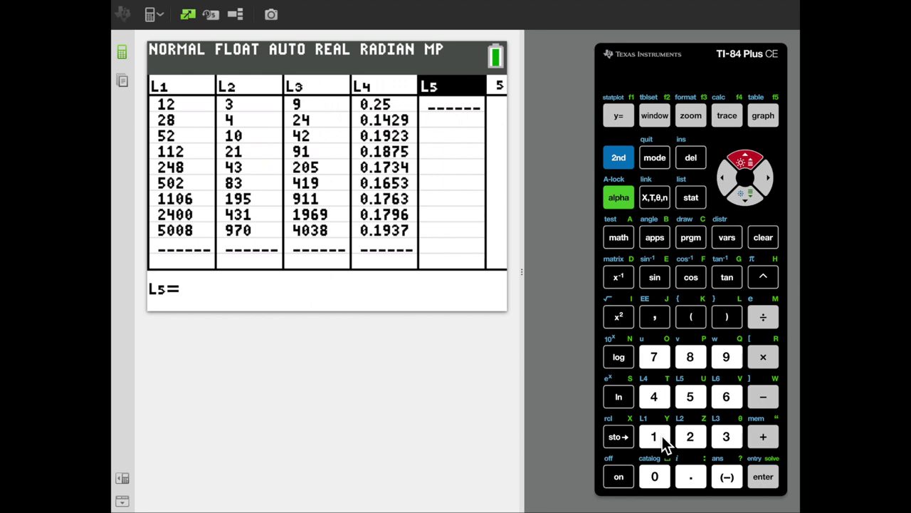
left_click(621, 165)
left_click(727, 437)
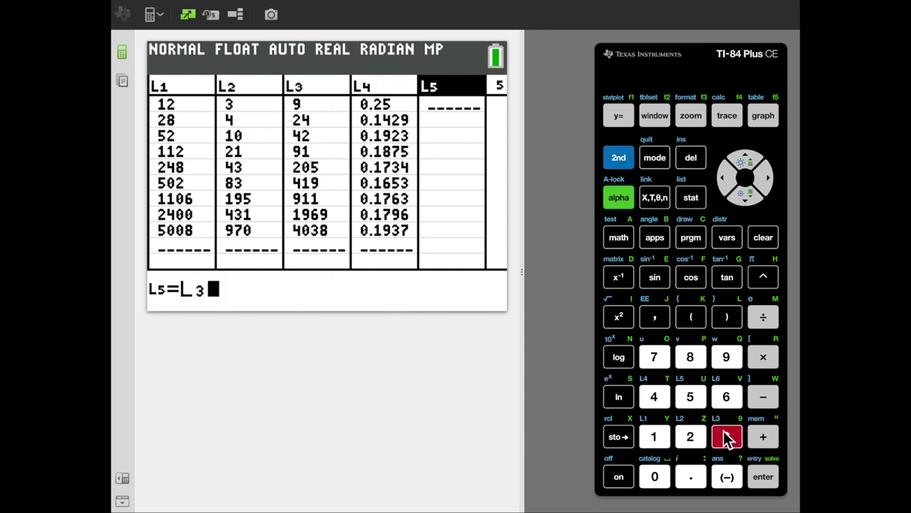
left_click(768, 320)
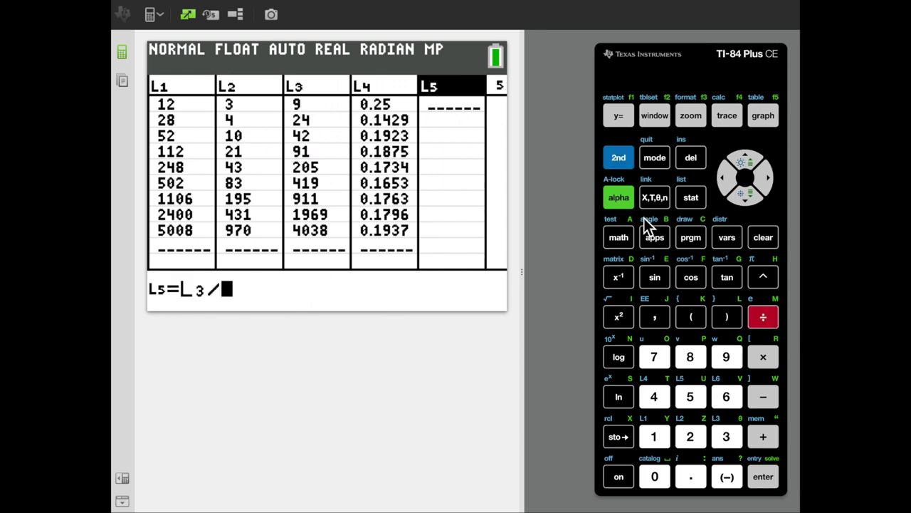
left_click(626, 160)
left_click(656, 435)
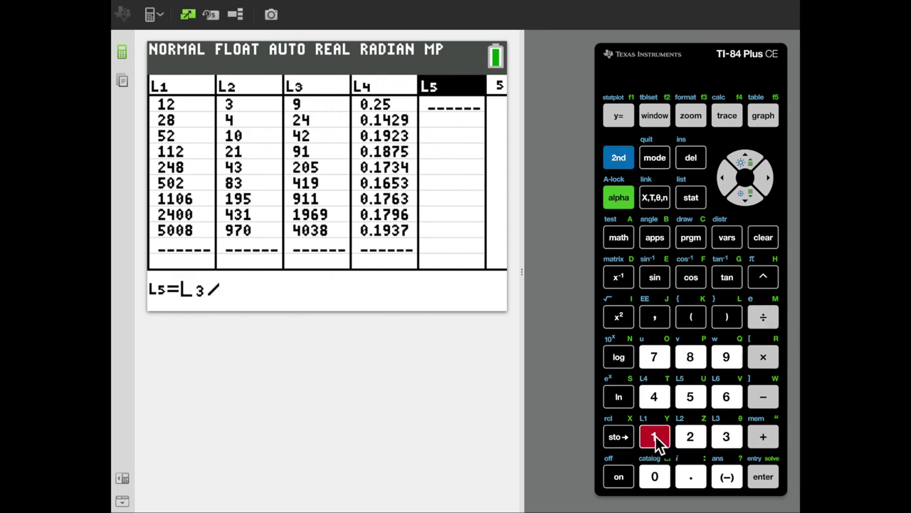
left_click(763, 480)
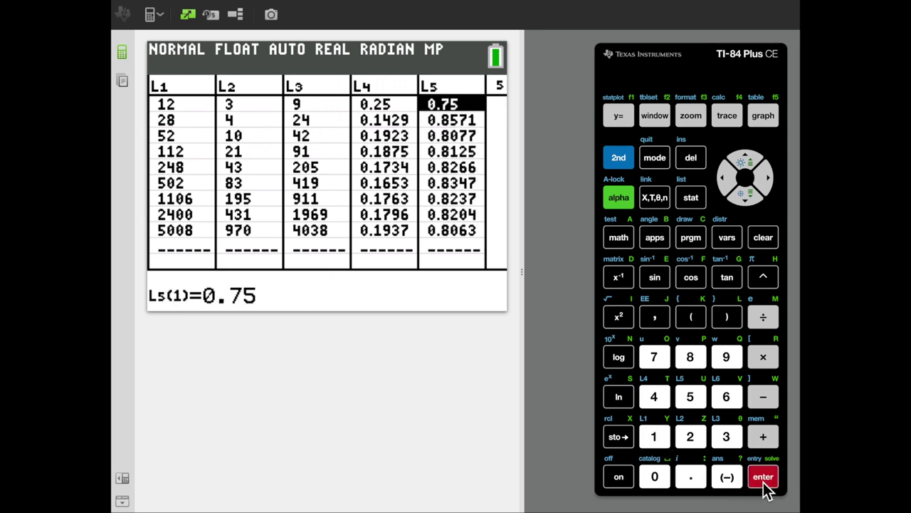
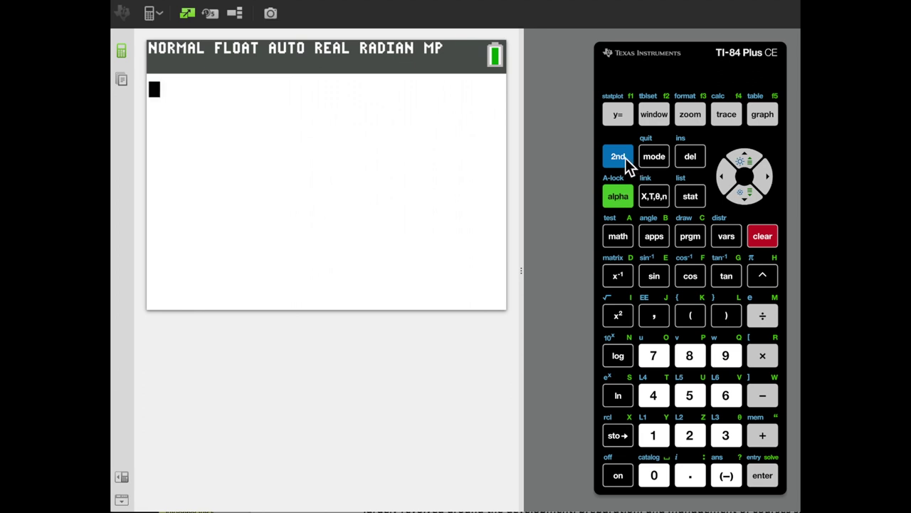
Reopen the stat list editor to review the five data columns and return to the home screen
left_click(689, 200)
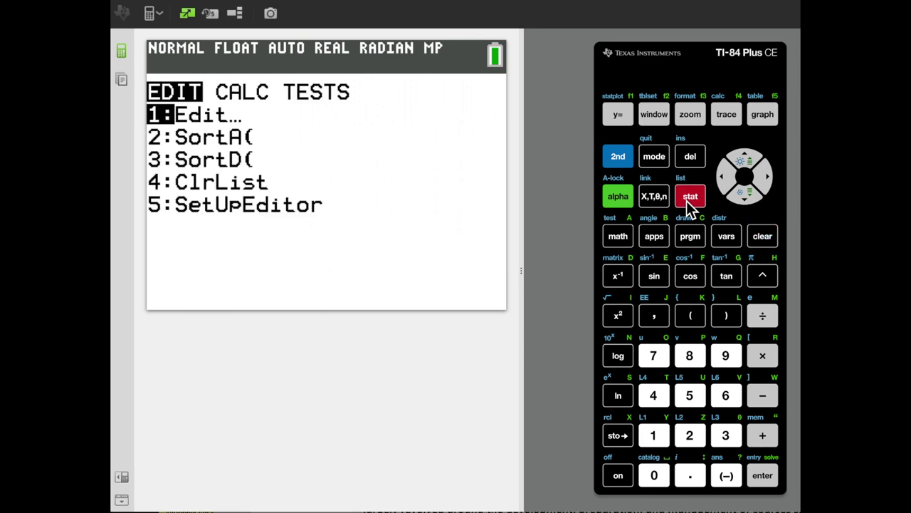
key("Return")
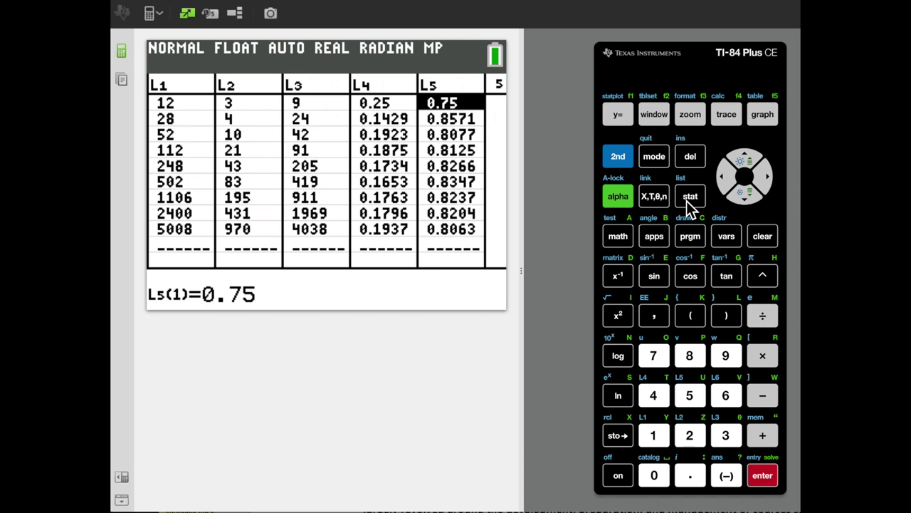
left_click(622, 155)
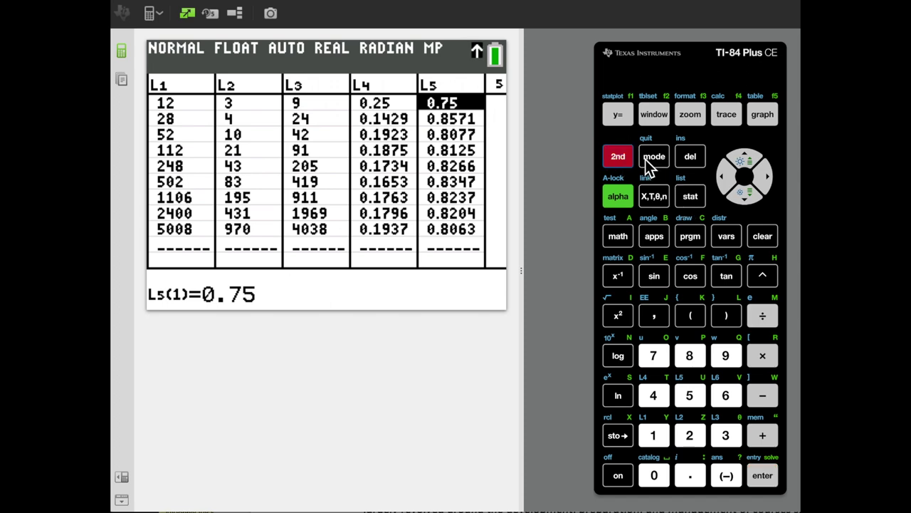
left_click(649, 164)
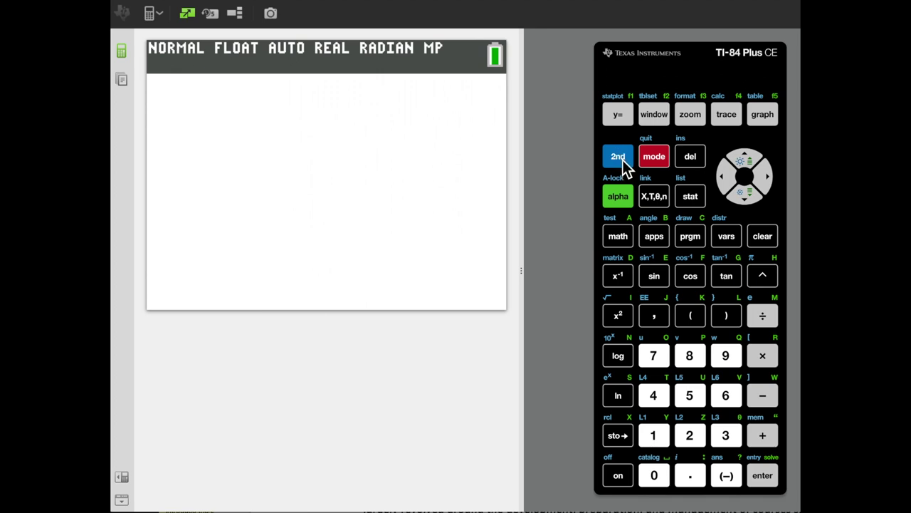
Open the stat plot setup for Plot1 and turn the plot on
left_click(619, 158)
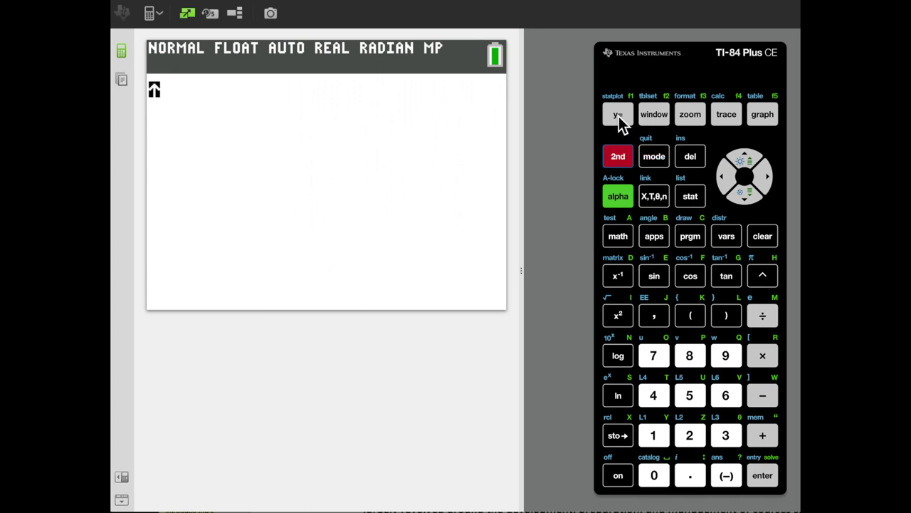
left_click(618, 116)
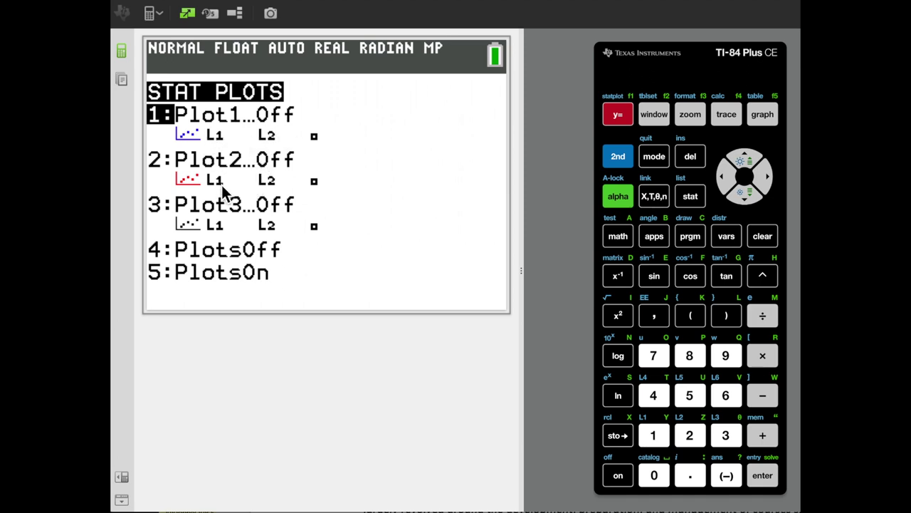
key("Right")
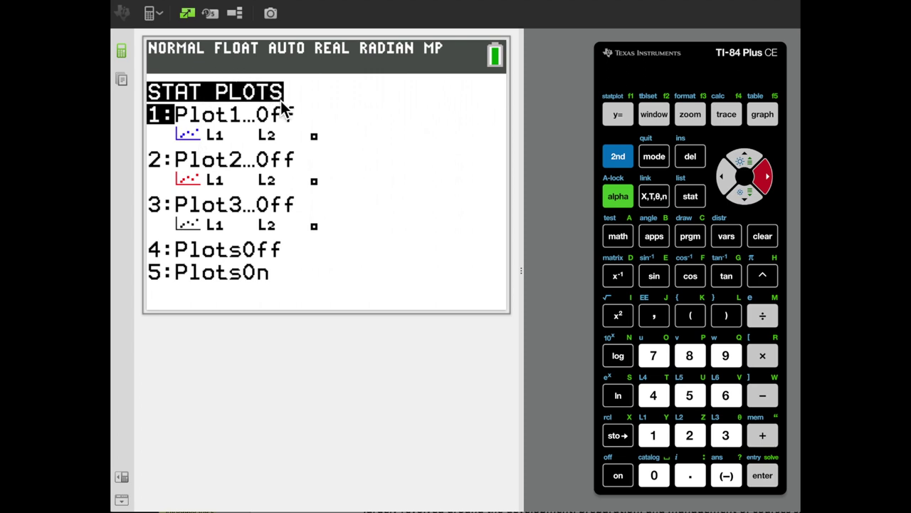
key("Return")
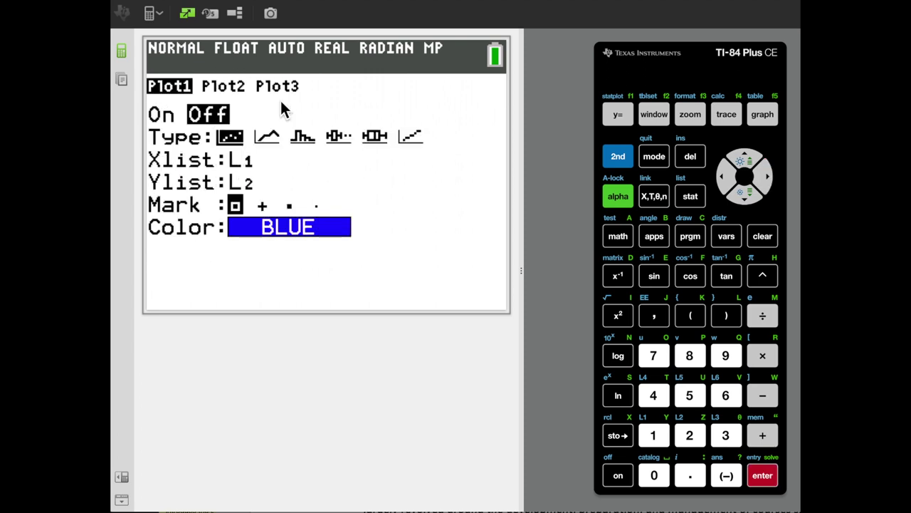
key("Right")
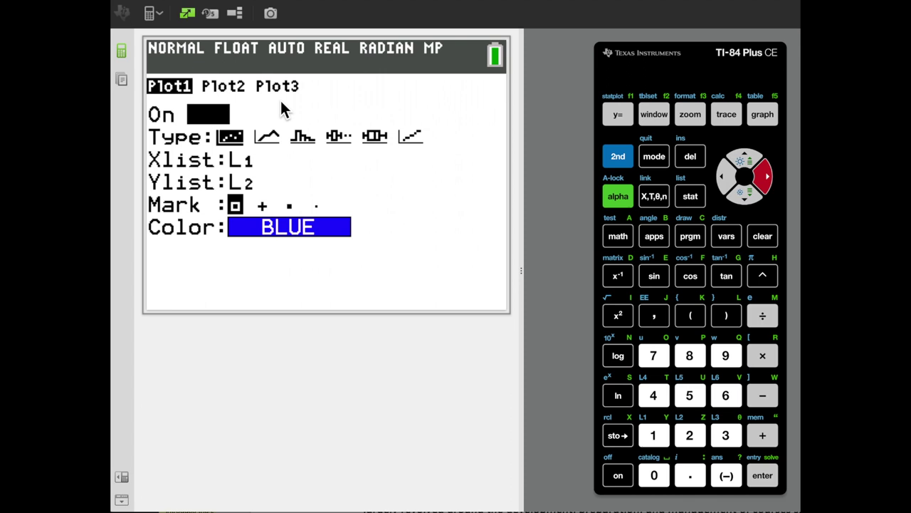
key("Left")
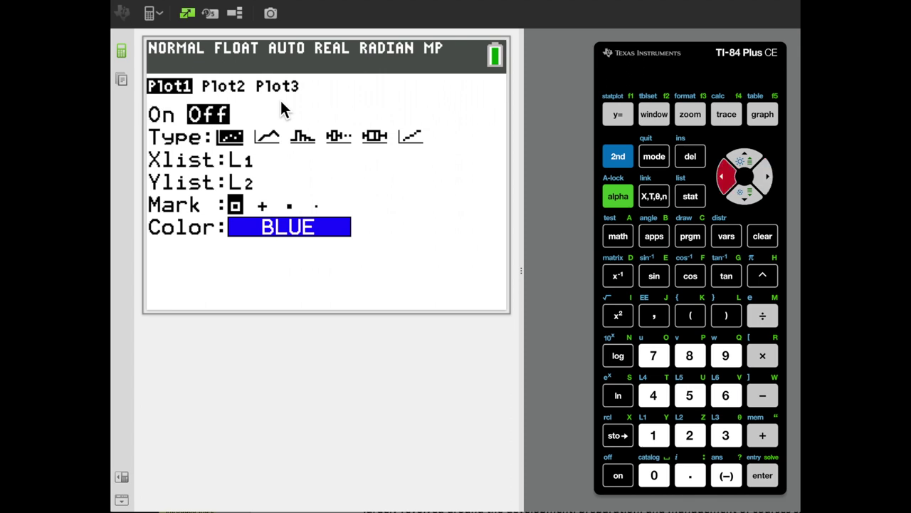
key("Down")
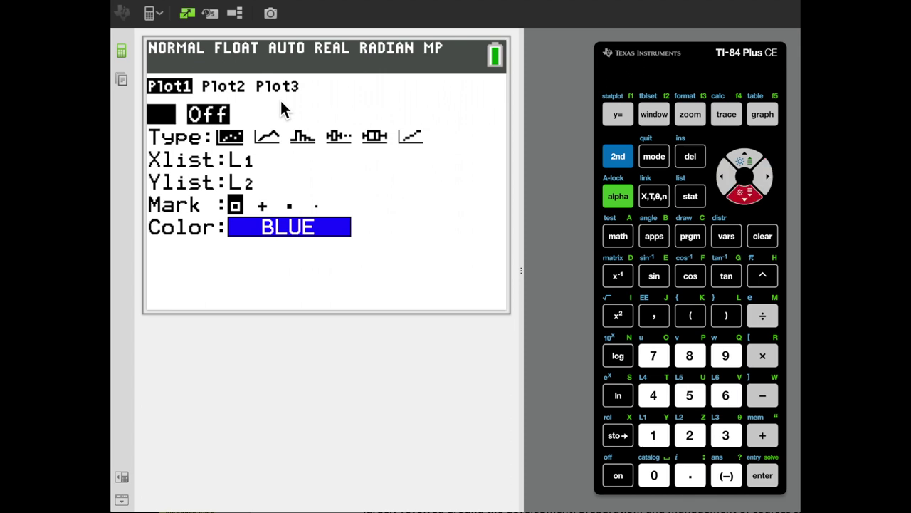
key("Up")
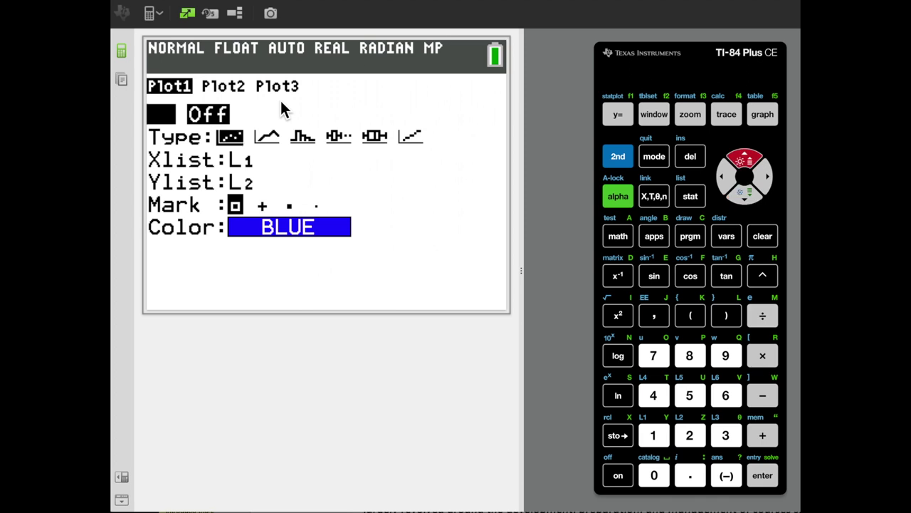
key("Return")
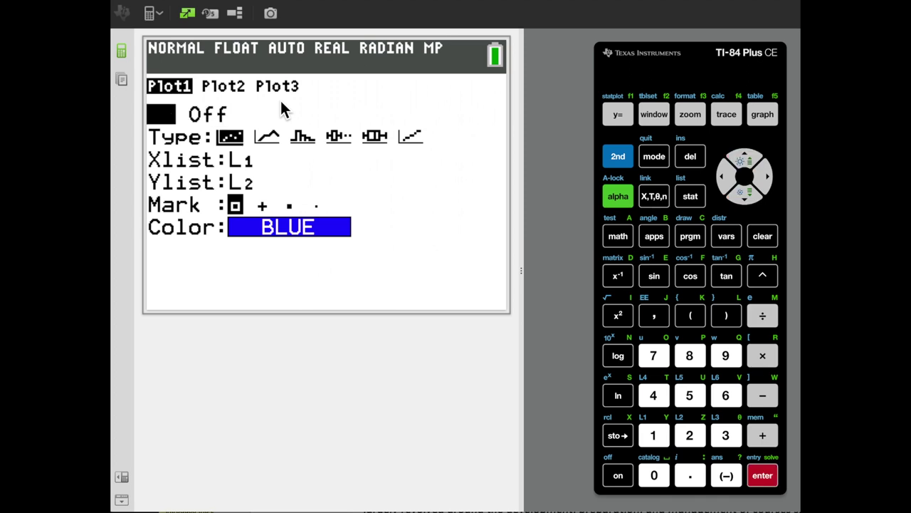
Set Plot1's type to the connected line plot
key("Down")
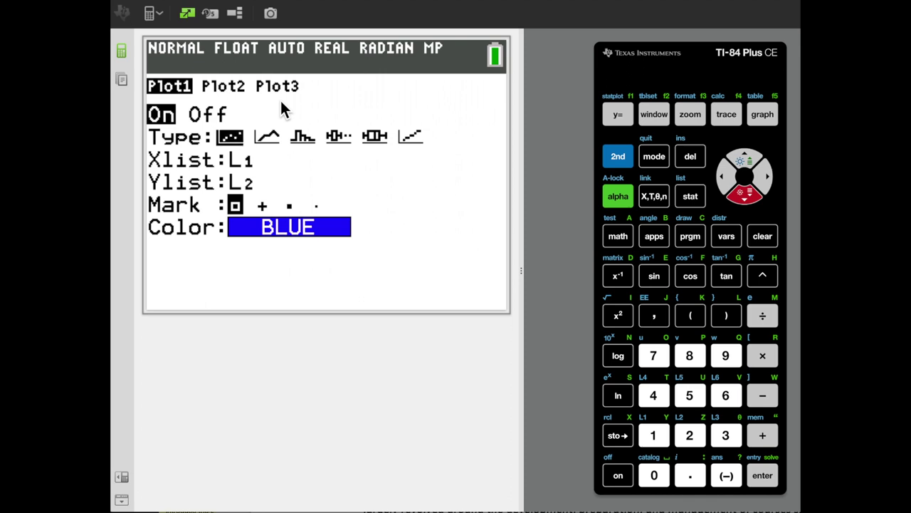
key("Right")
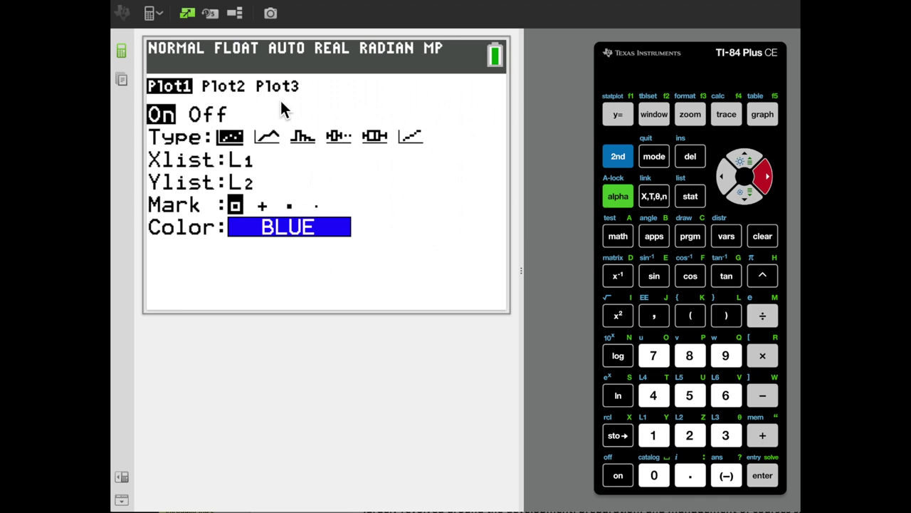
key("Left")
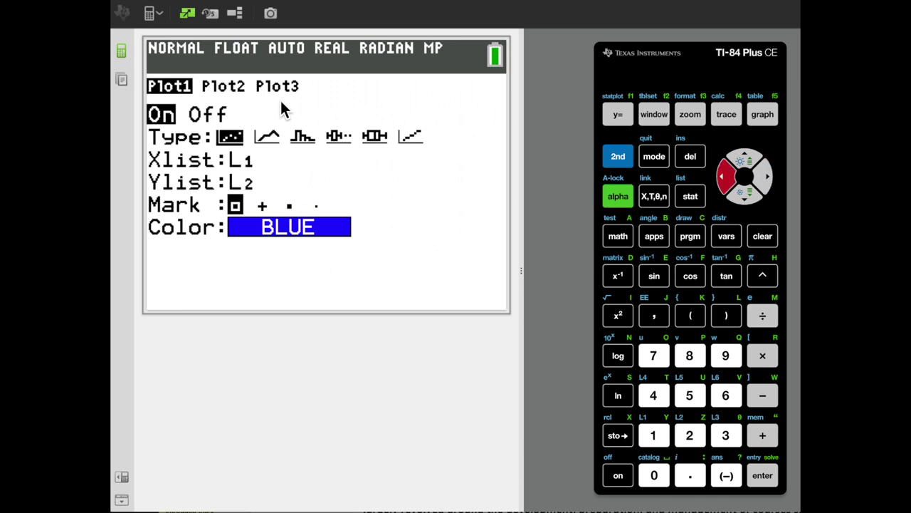
key("Right")
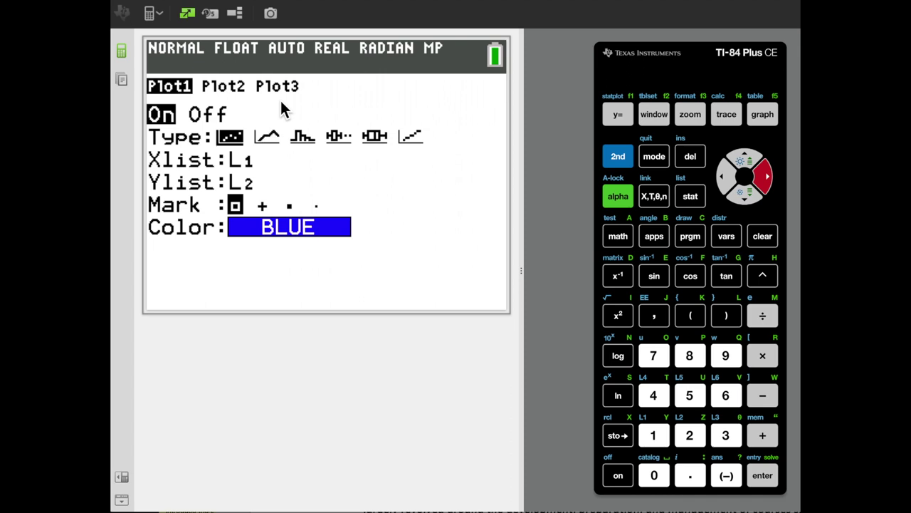
key("Down")
key("Up")
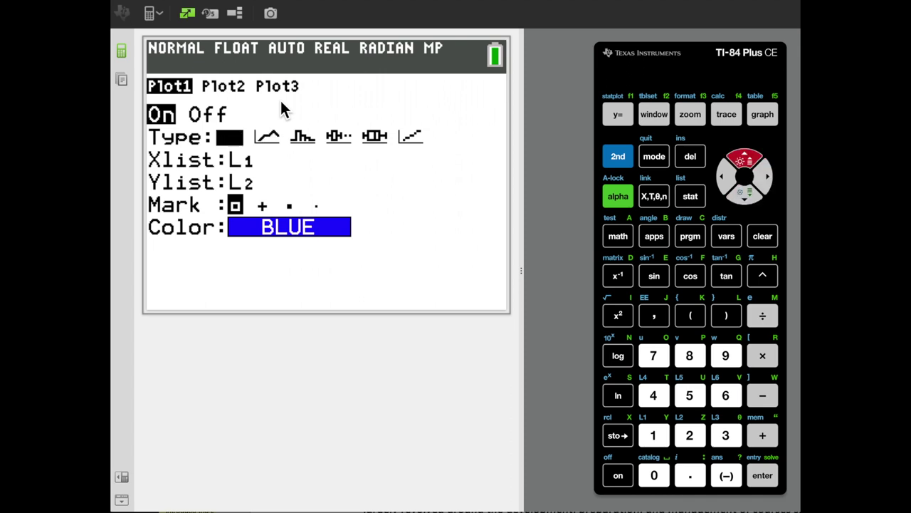
key("Right")
key("Return")
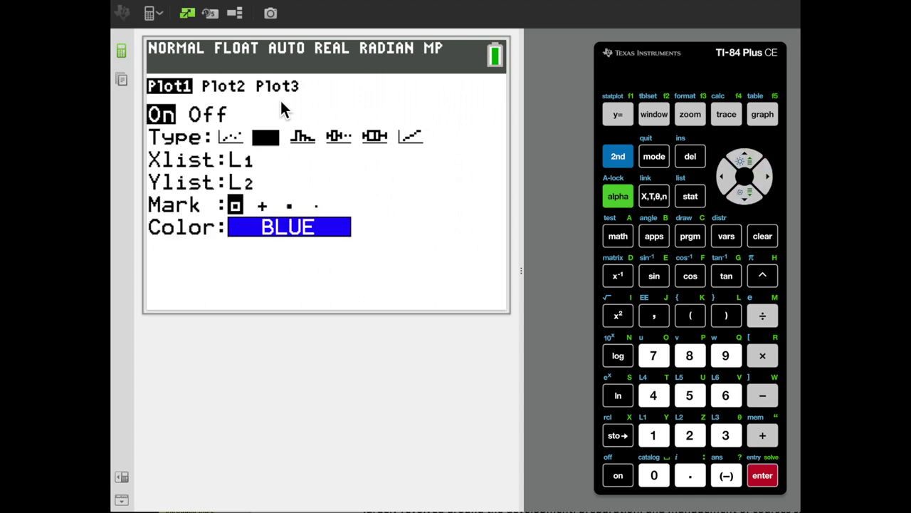
Set Plot1's Xlist to L1 and its Ylist to L4
key("Down")
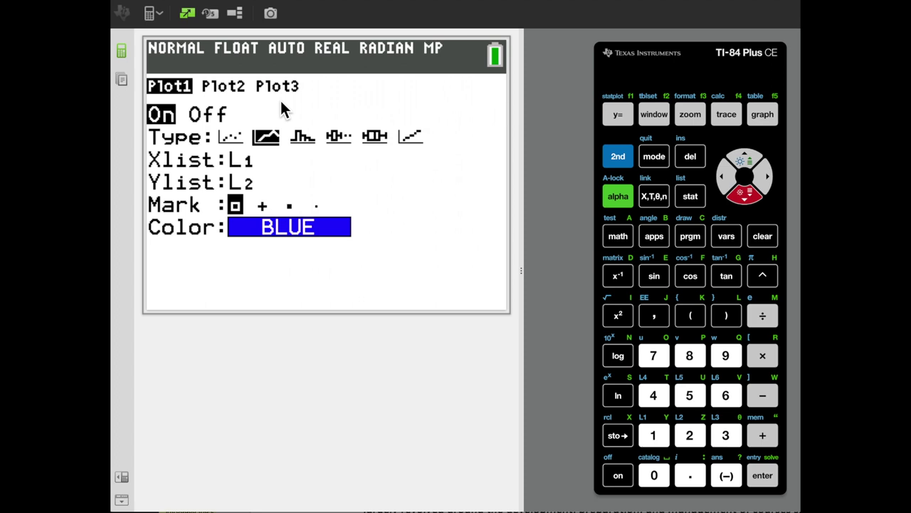
left_click(620, 161)
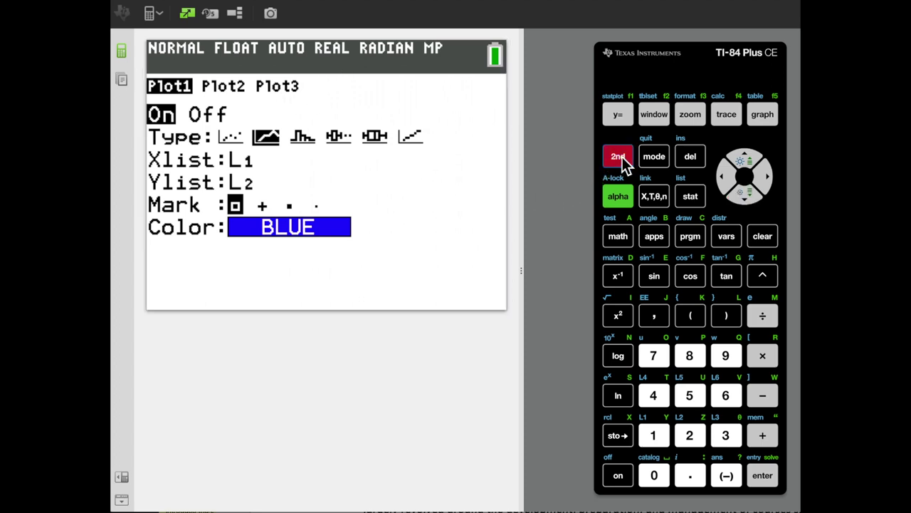
left_click(655, 434)
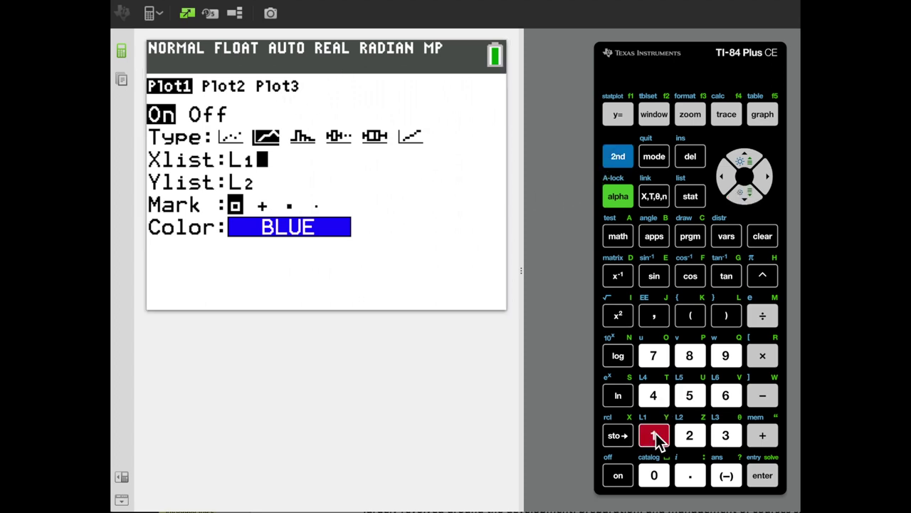
key("Down")
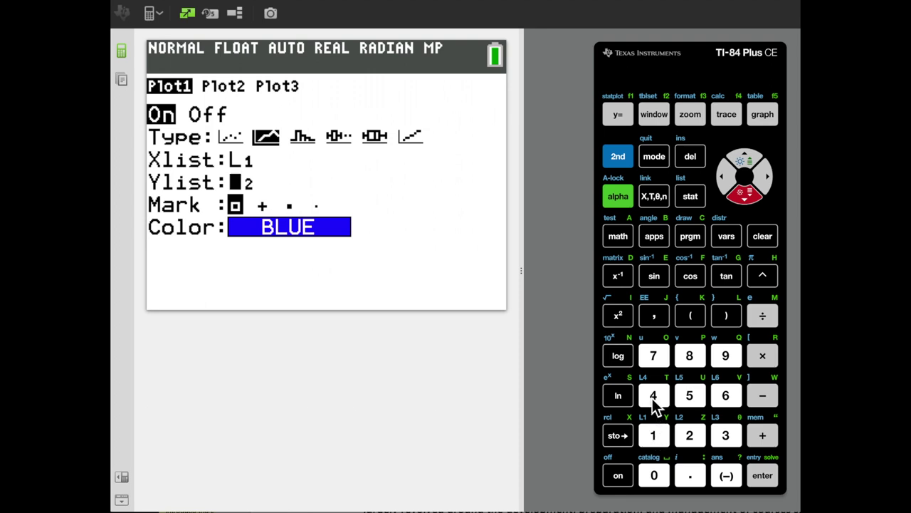
left_click(621, 157)
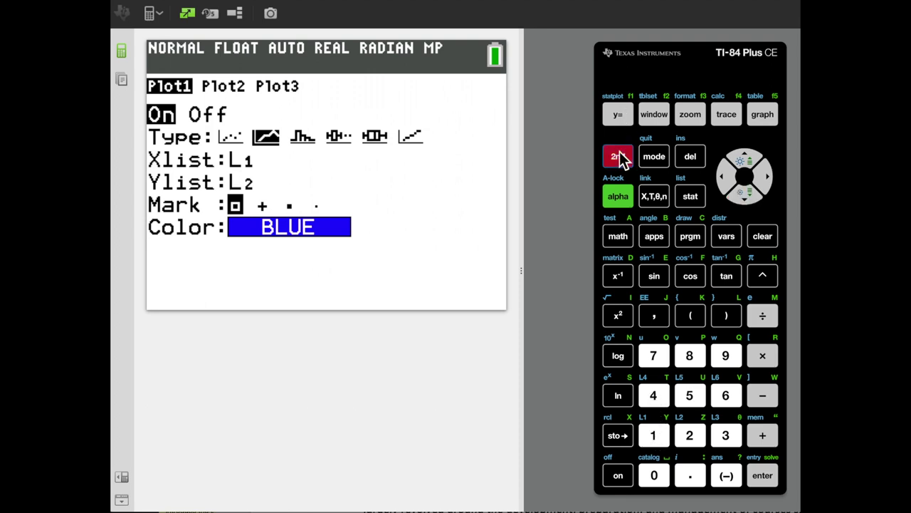
left_click(663, 401)
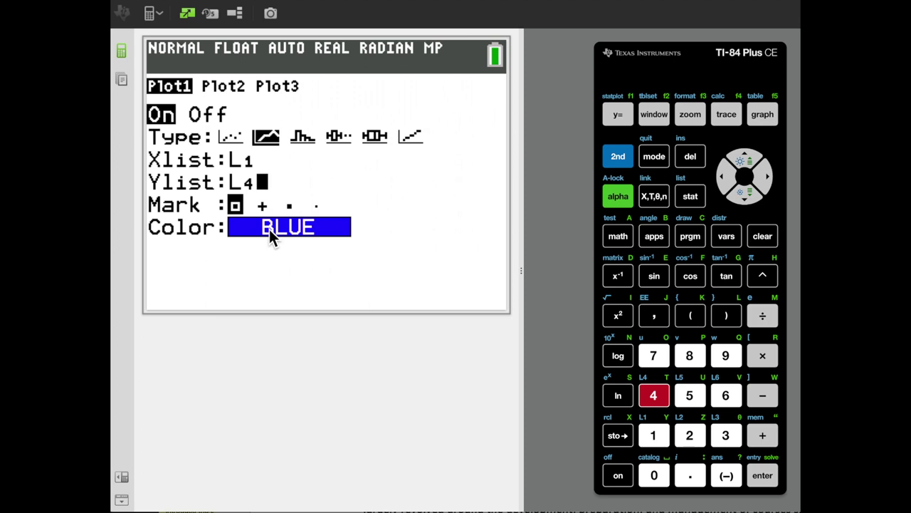
Switch to the Plot2 setup and turn that plot on
key("Up")
key("Up")
key("Up")
key("Up")
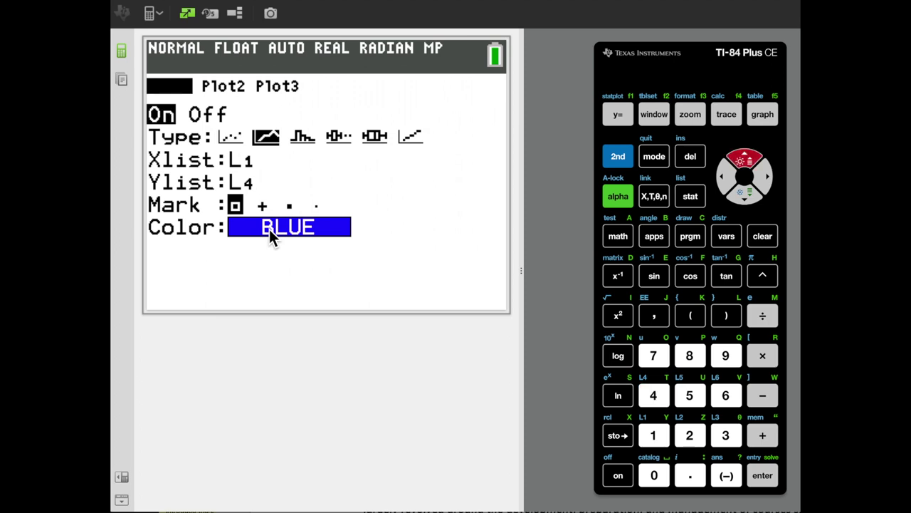
key("Right")
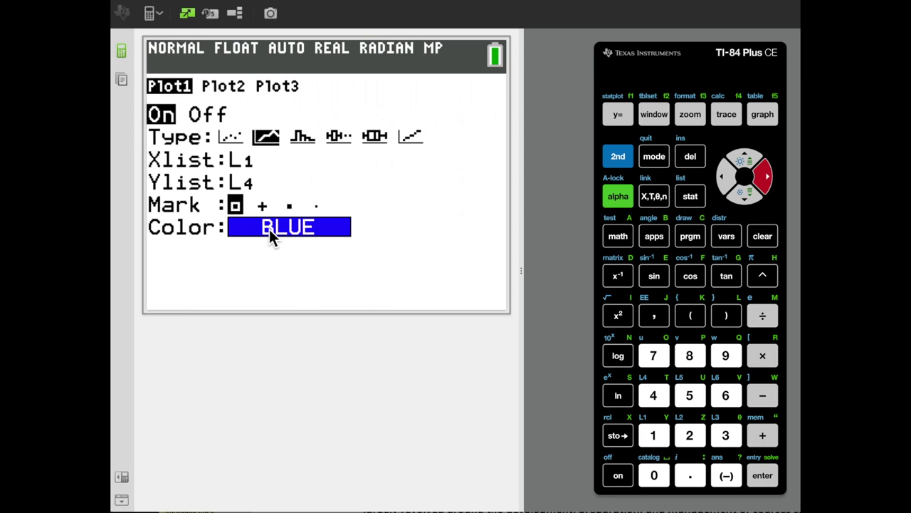
key("Return")
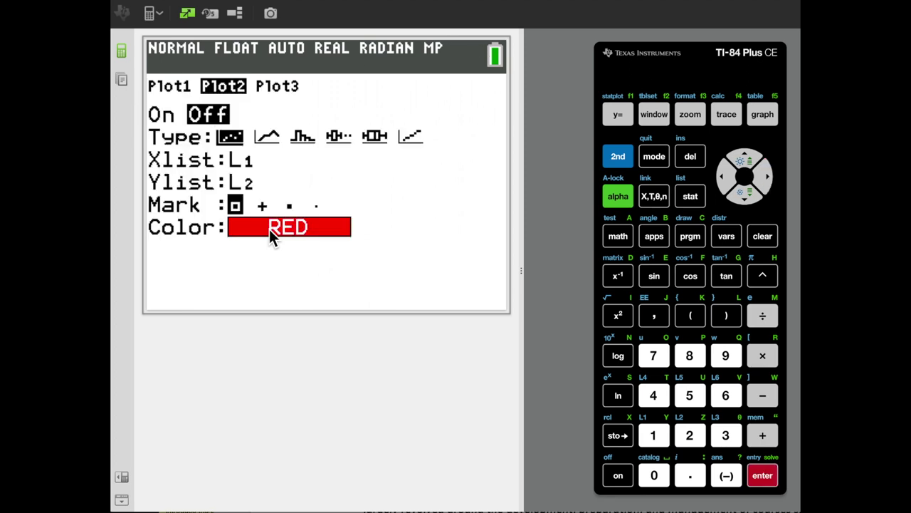
key("Return")
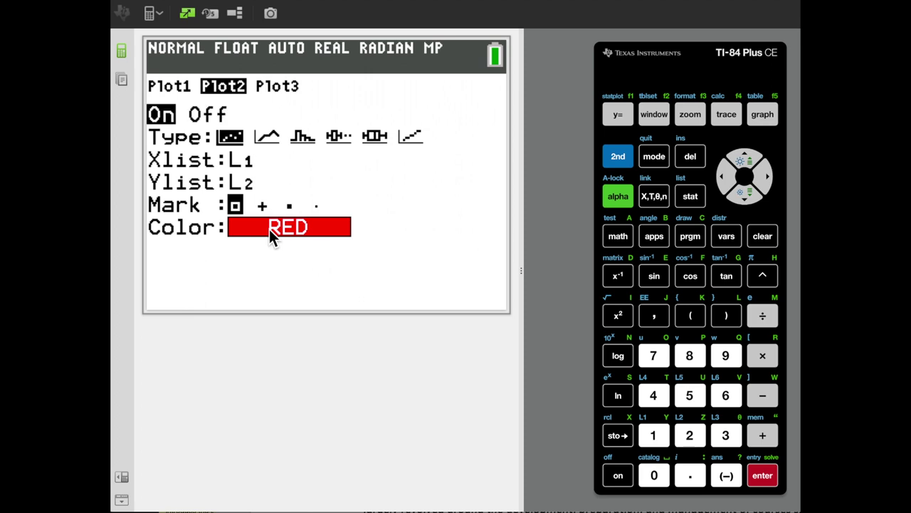
Set Plot2's type to the connected line plot and its Ylist to L5
key("Down")
key("Right")
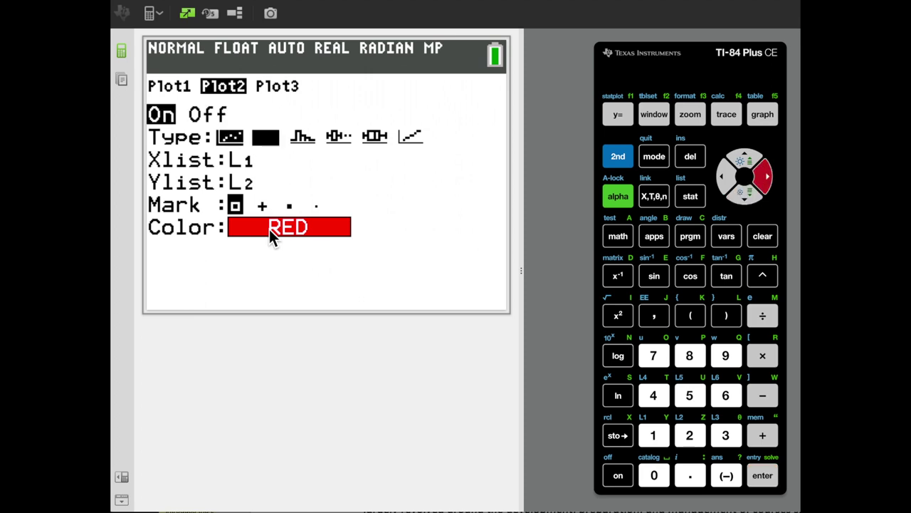
key("Return")
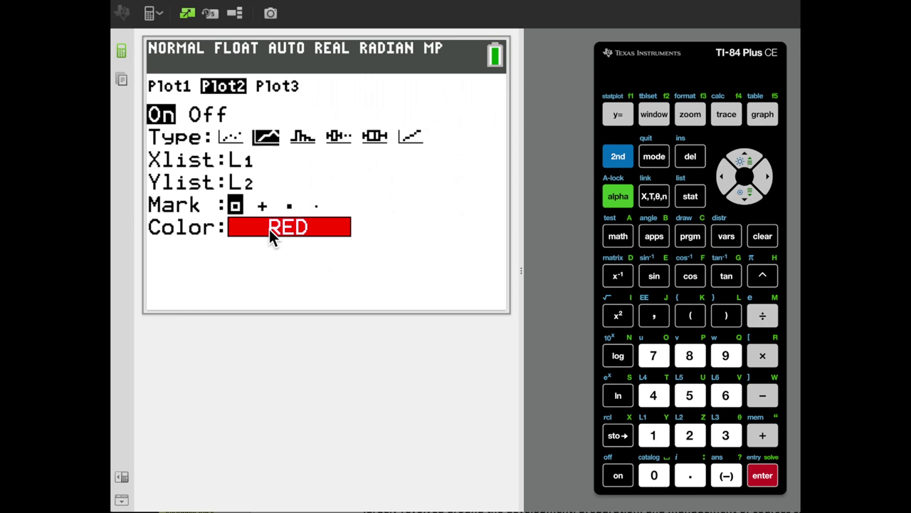
key("Down")
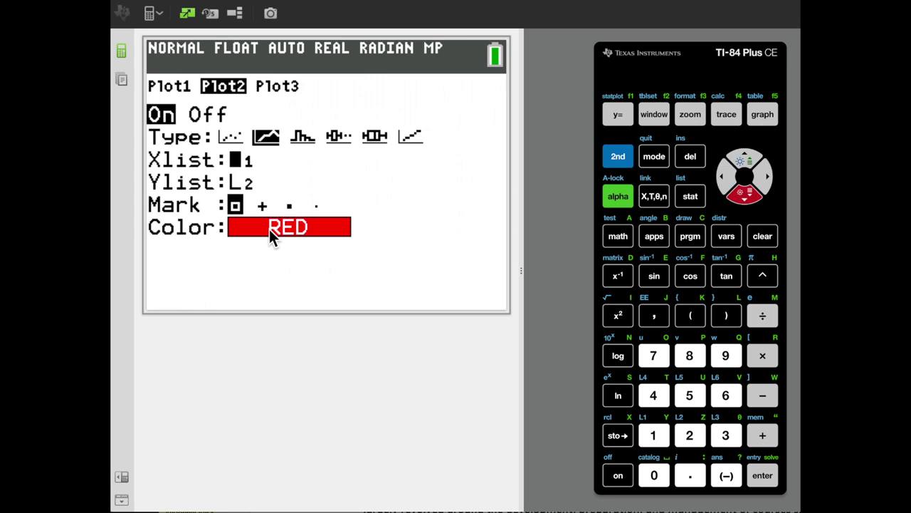
key("Down")
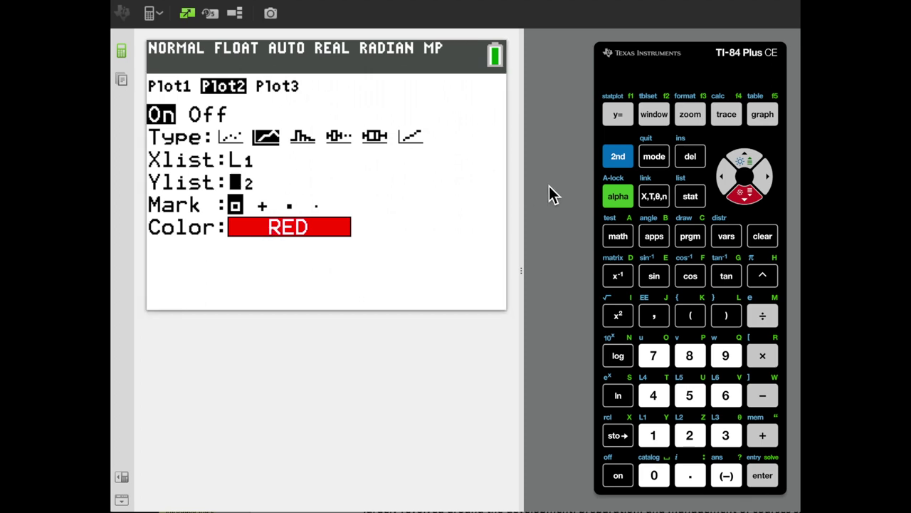
left_click(611, 157)
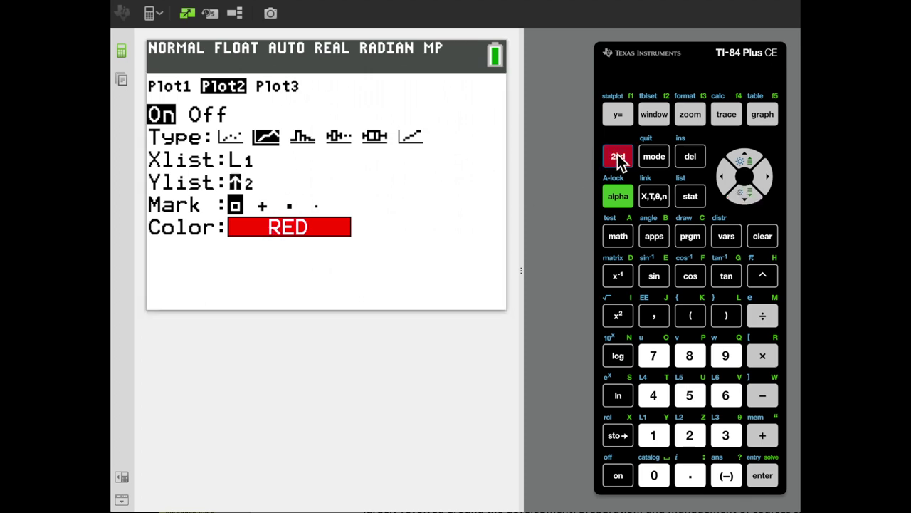
left_click(689, 398)
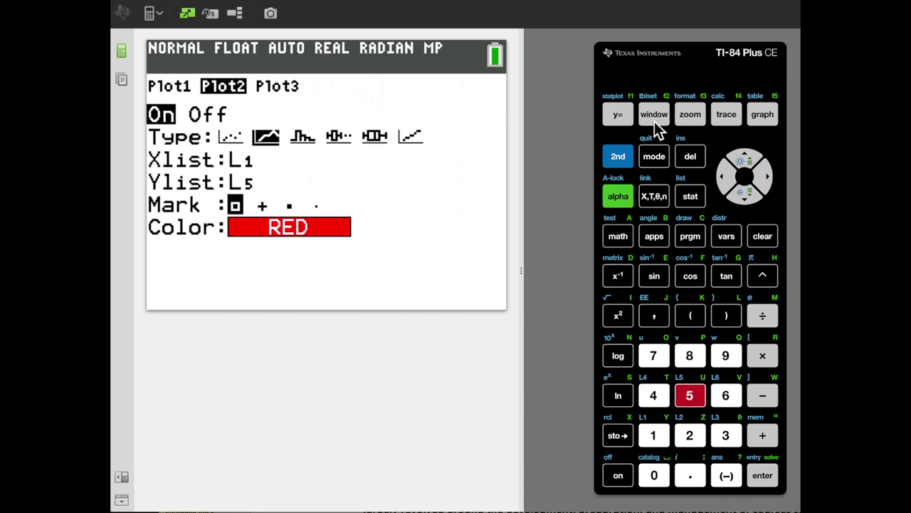
Set the graph window's Xmin to 0 and Xmax to 5010
left_click(731, 118)
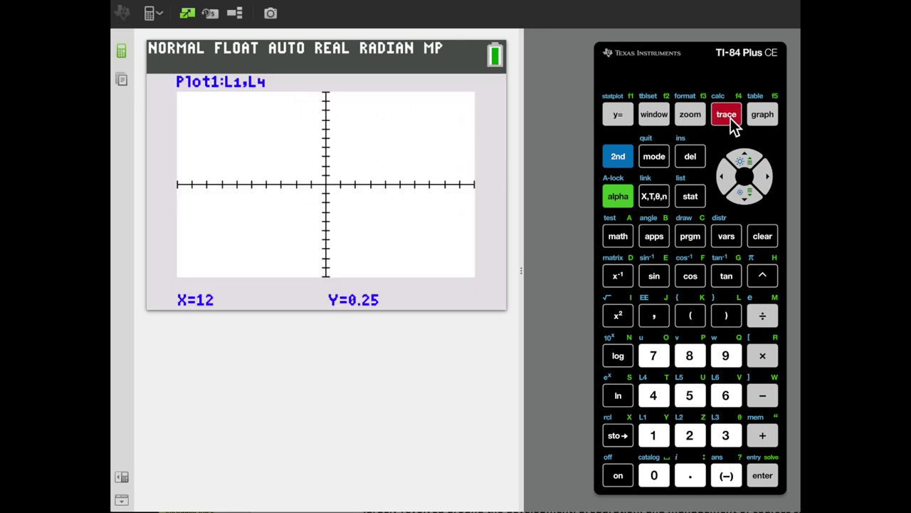
left_click(655, 116)
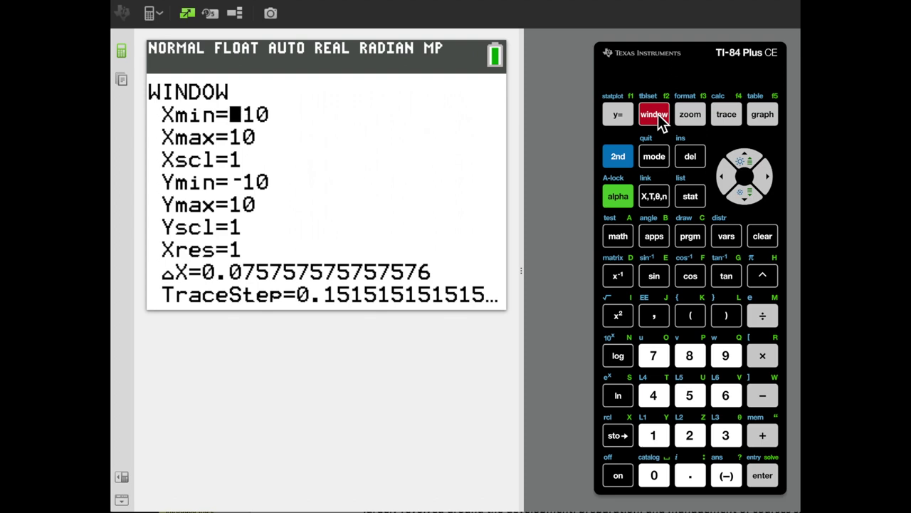
type("0")
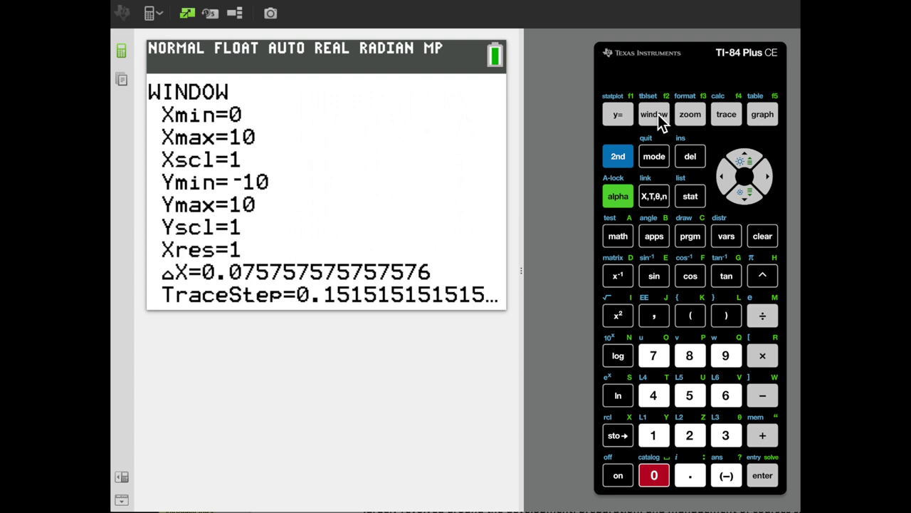
key("Down")
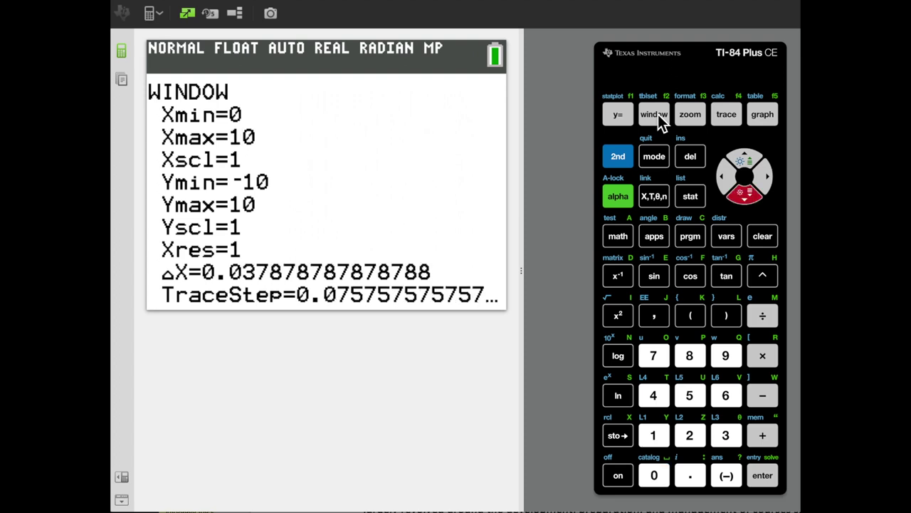
type("5010")
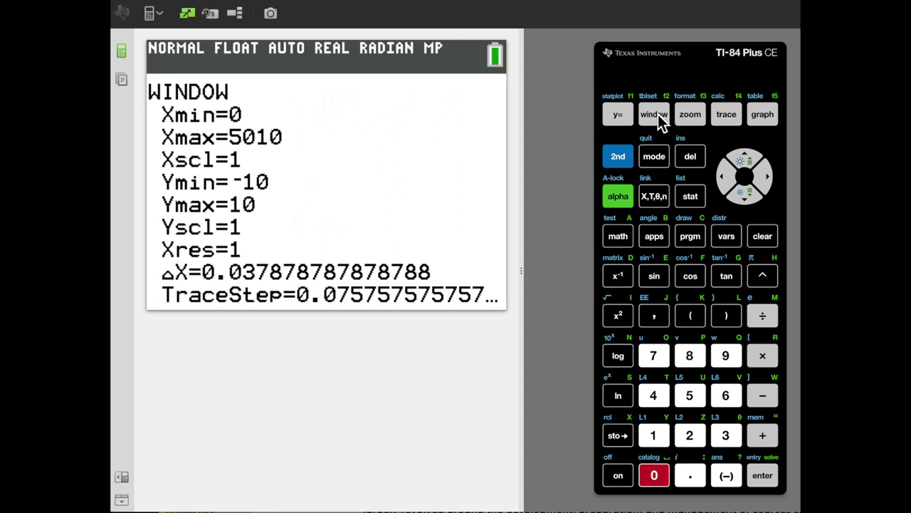
Set the graph window's Ymin to 0 and Ymax to 1
key("Down")
key("Down")
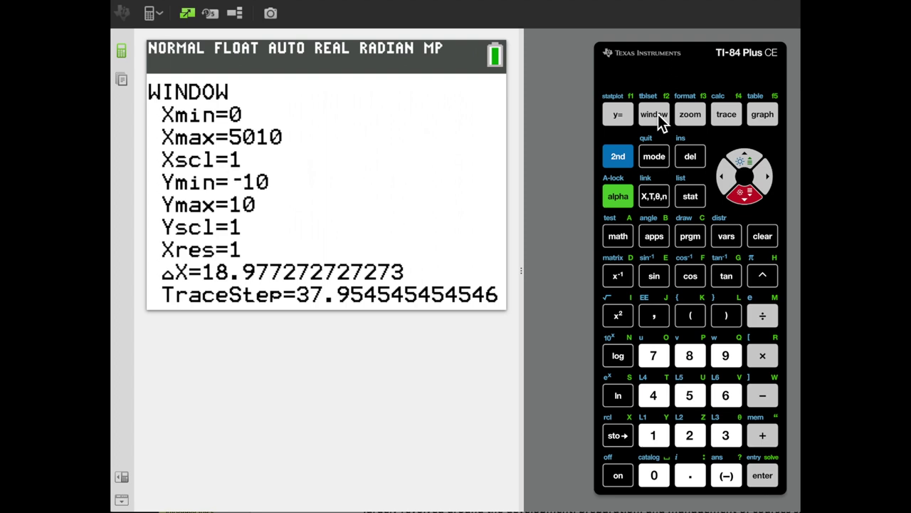
type("0")
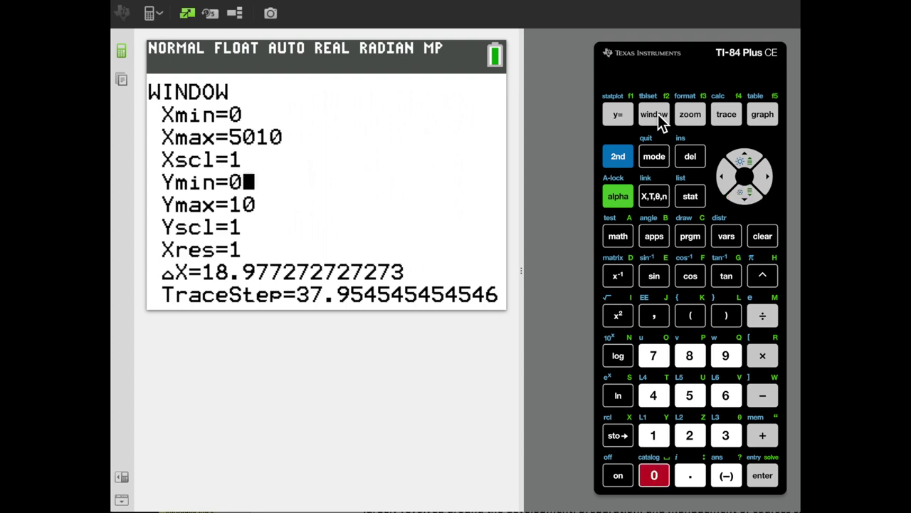
key("Down")
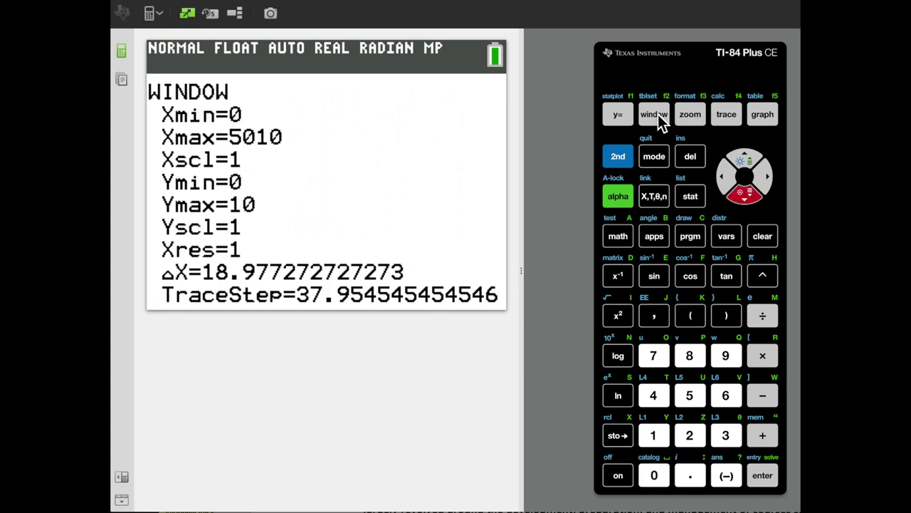
key("Left")
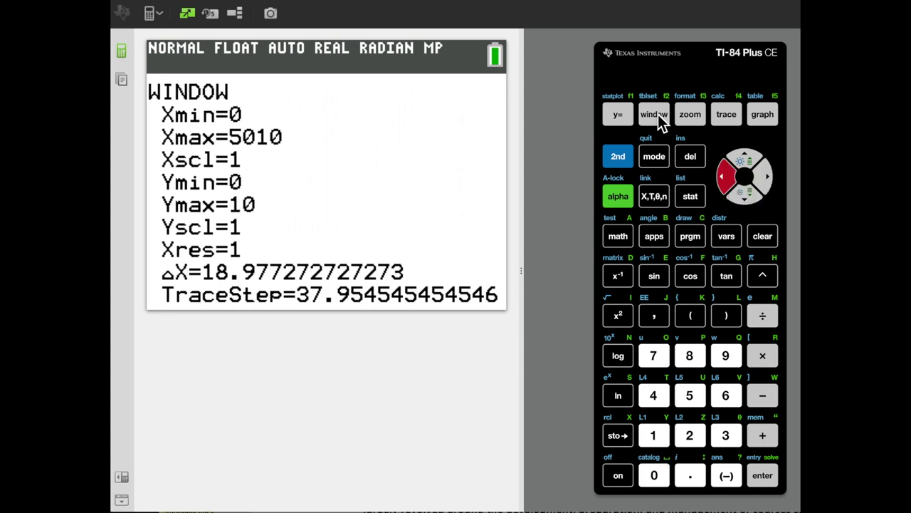
type("1")
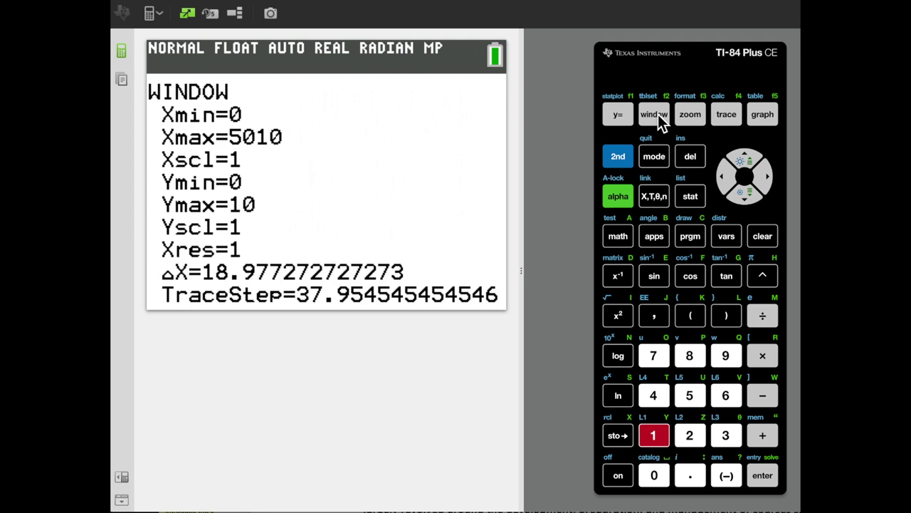
key("Escape")
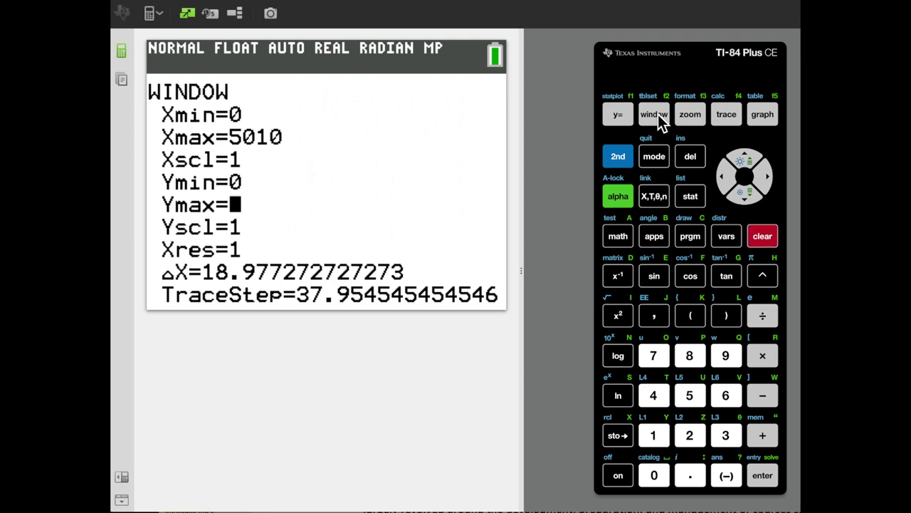
type("1")
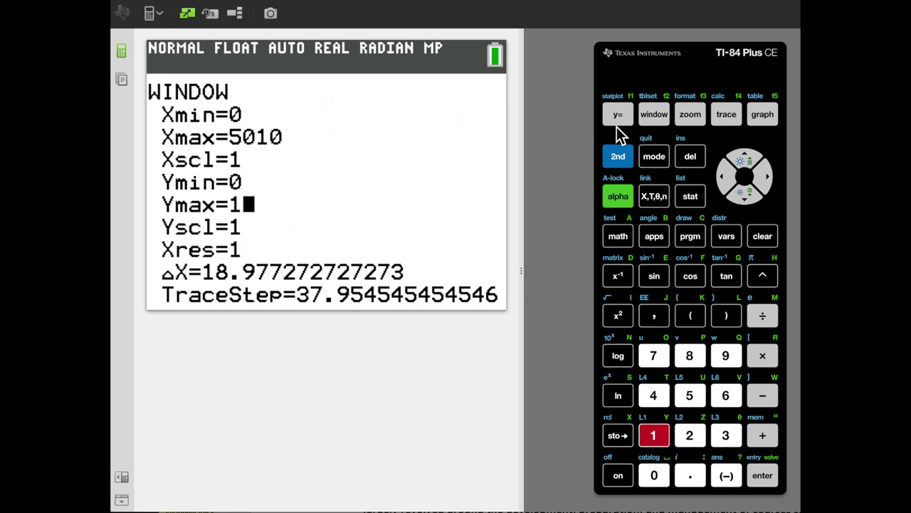
Display both line plots in the adjusted window with Trace active
left_click(695, 119)
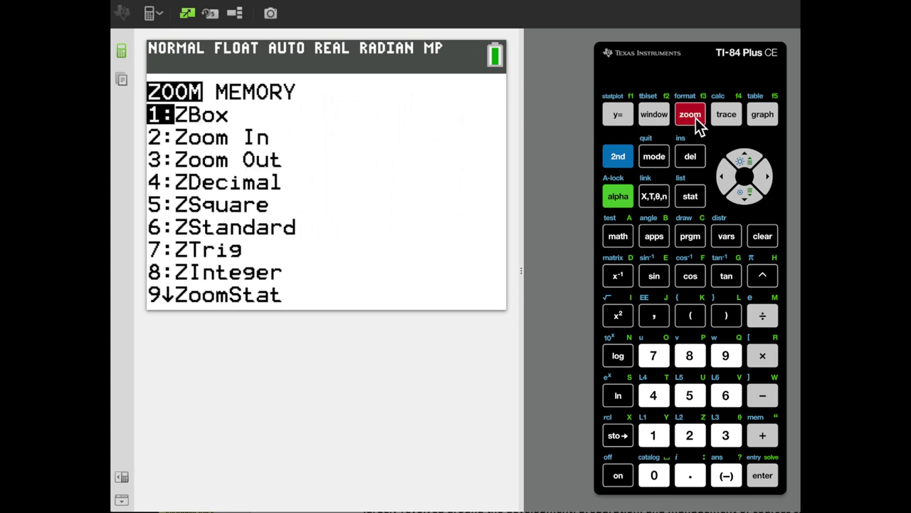
left_click(664, 117)
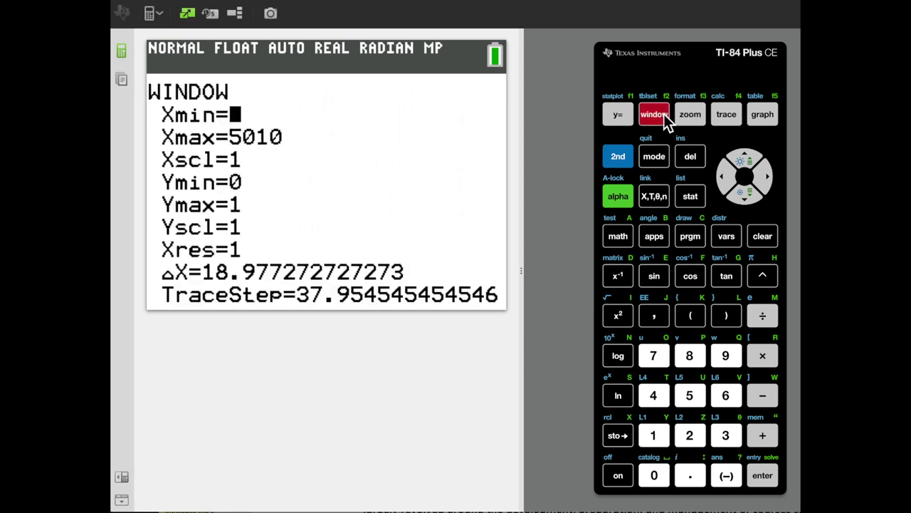
left_click(726, 116)
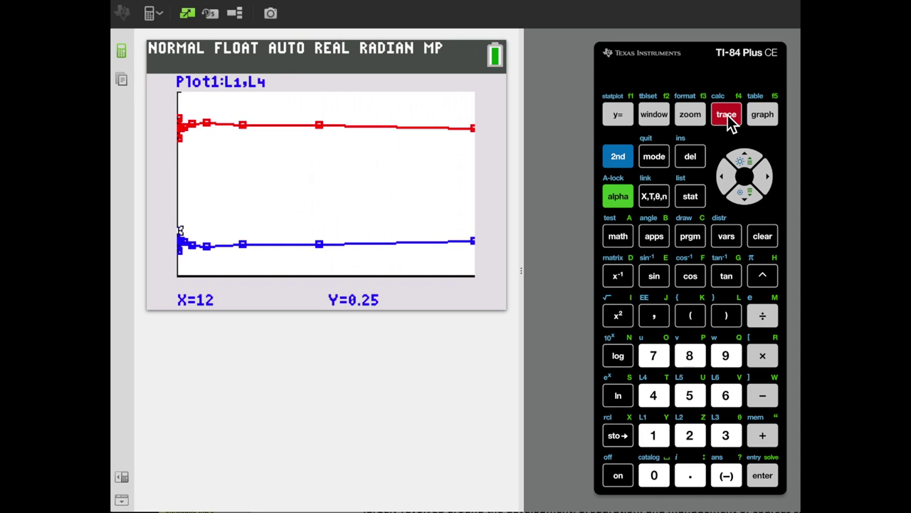
Trace forward and back along the data points of Plot1 to examine the relative frequency at each sample size
key("Right")
key("Right")
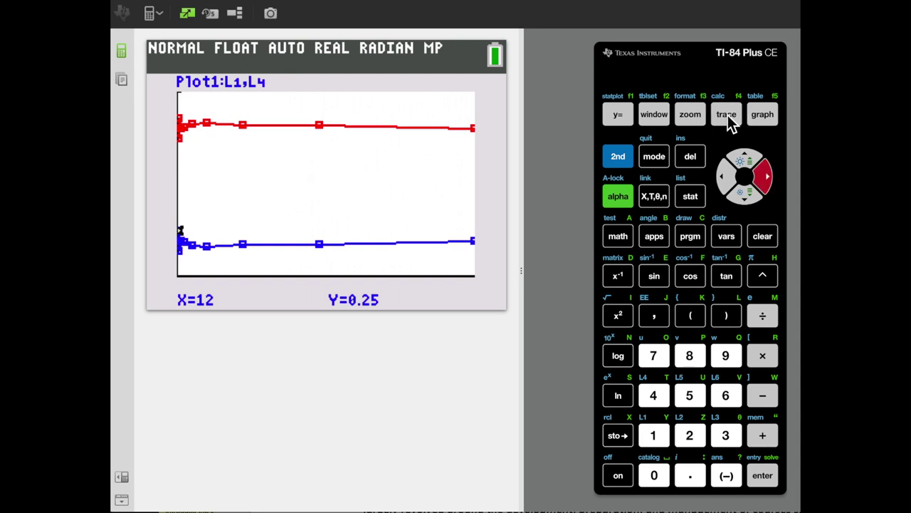
key("Right")
key("Right")
key("Right")
key("Right")
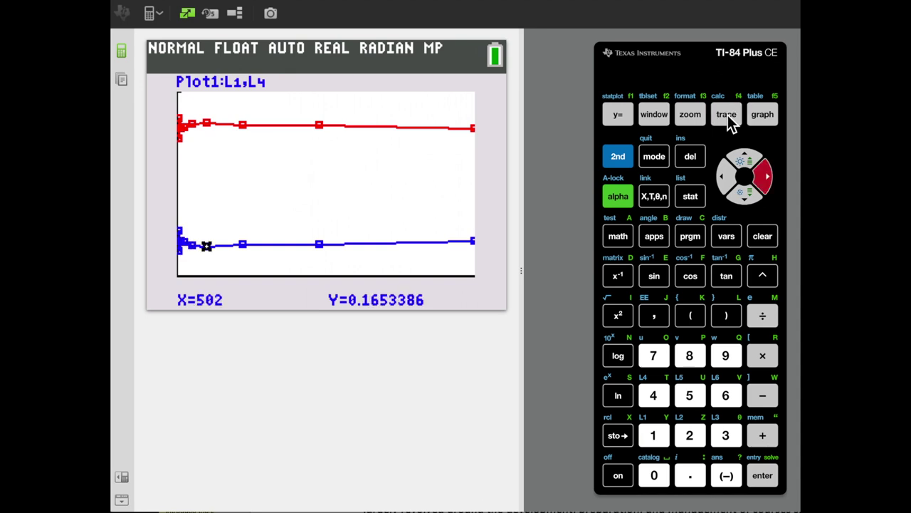
key("Left")
key("Left")
key("Left")
key("Left")
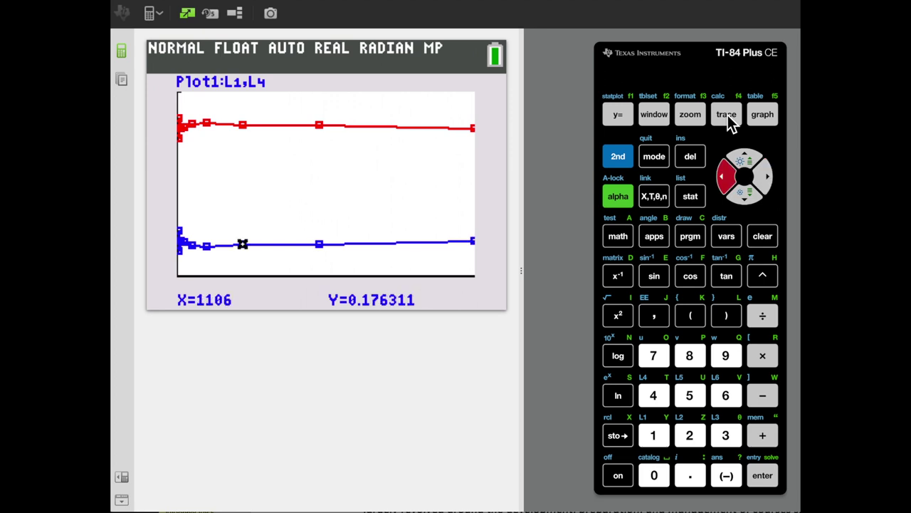
key("Left")
key("Left")
key("Left")
key("Left")
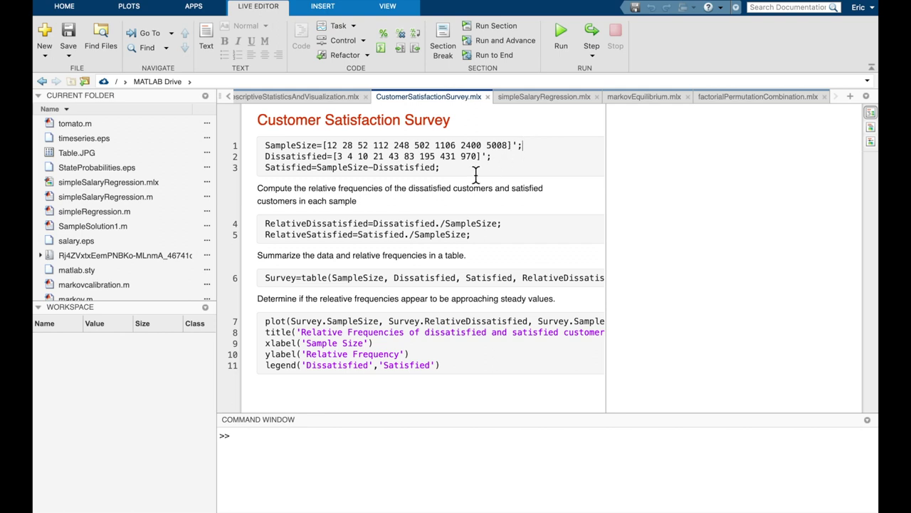
In MATLAB, step through the CustomerSatisfactionSurvey.mlx lines that define SampleSize, Dissatisfied and Satisfied
left_click(444, 175)
left_click(547, 151)
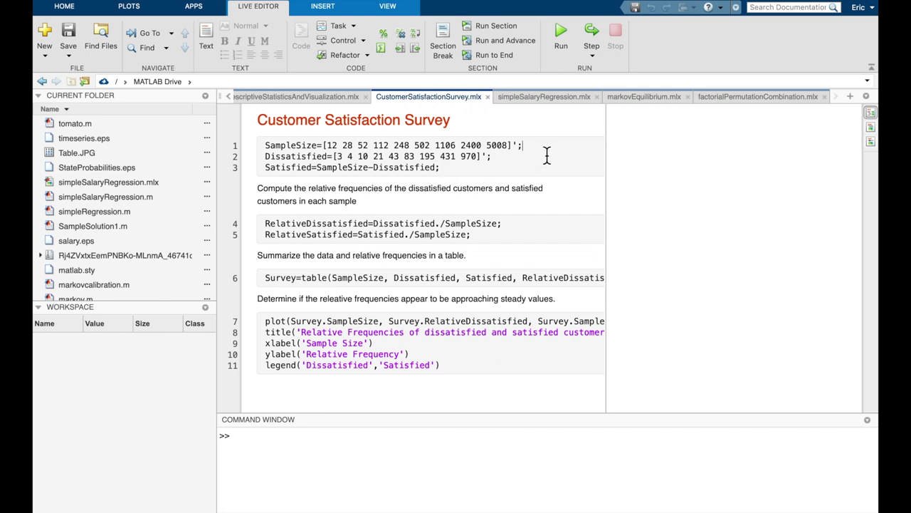
left_click(589, 36)
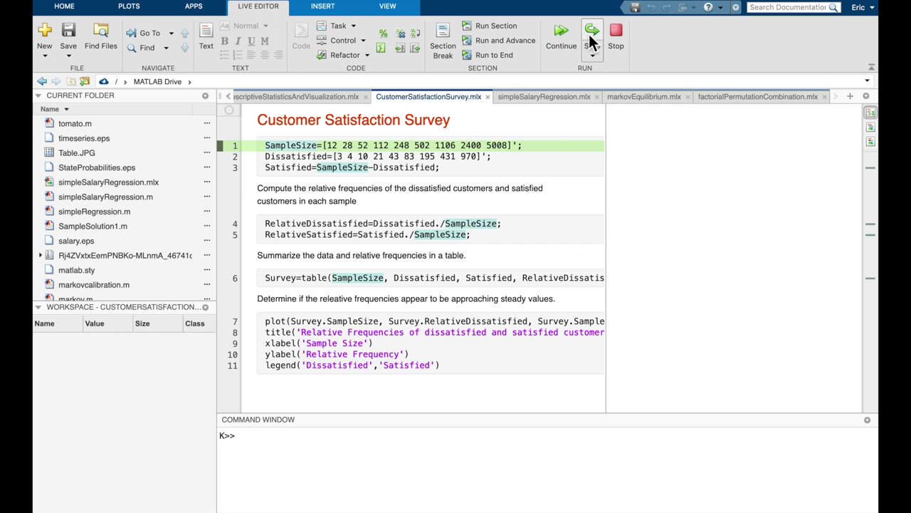
left_click(591, 39)
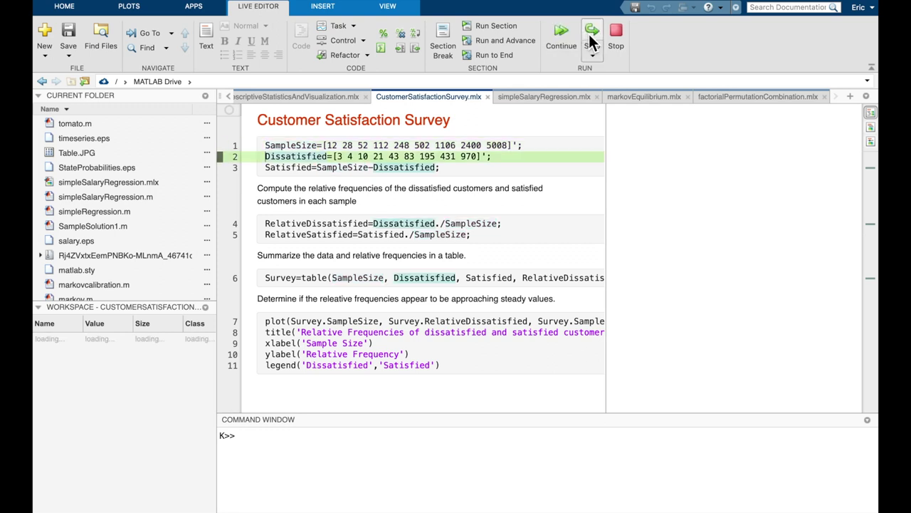
left_click(590, 42)
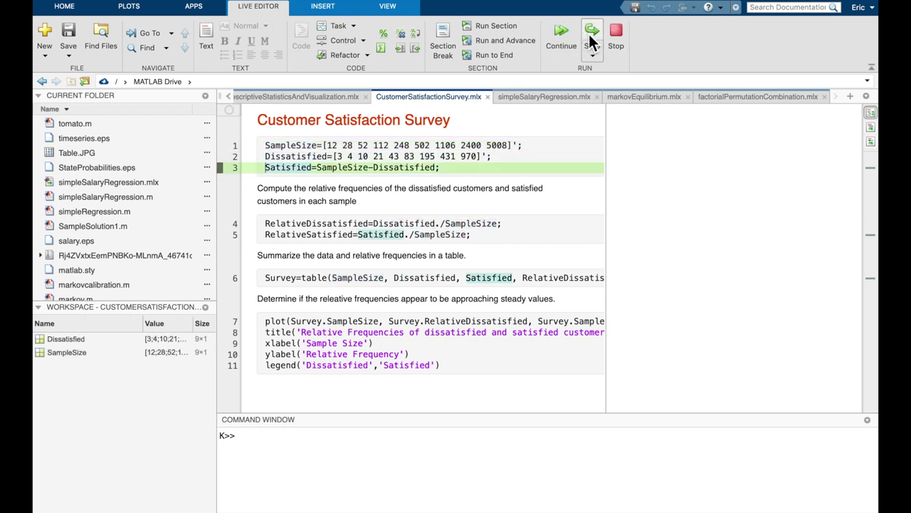
left_click(591, 42)
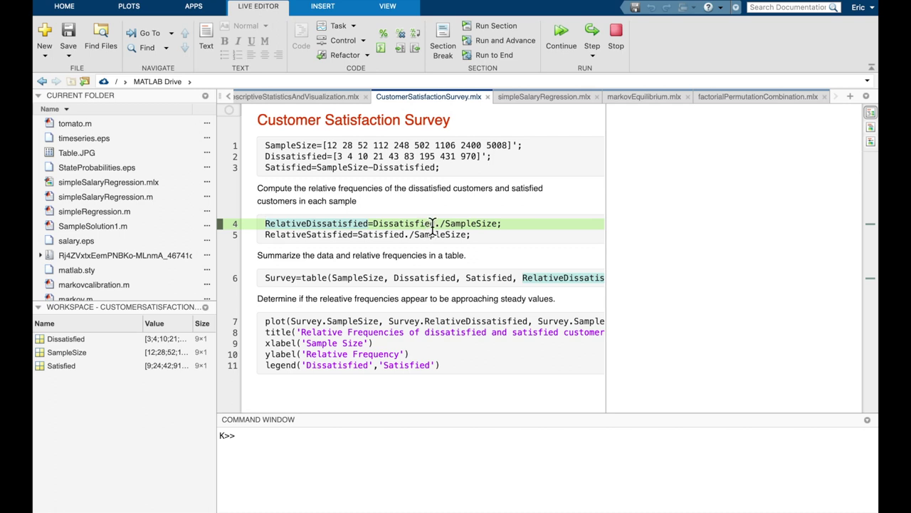
Inspect the operands of the elementwise division, and step through the lines computing RelativeDissatisfied and RelativeSatisfied
mouse_move(431, 224)
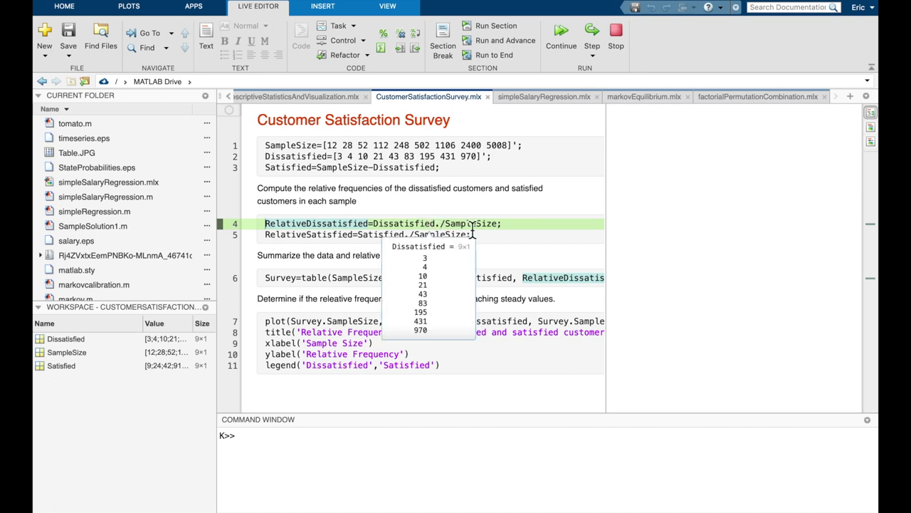
mouse_move(473, 230)
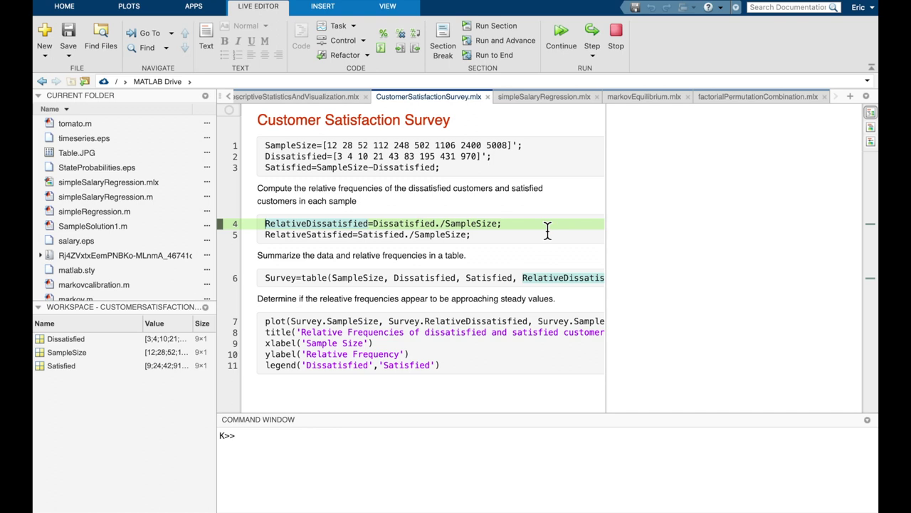
left_click(589, 44)
left_click(590, 44)
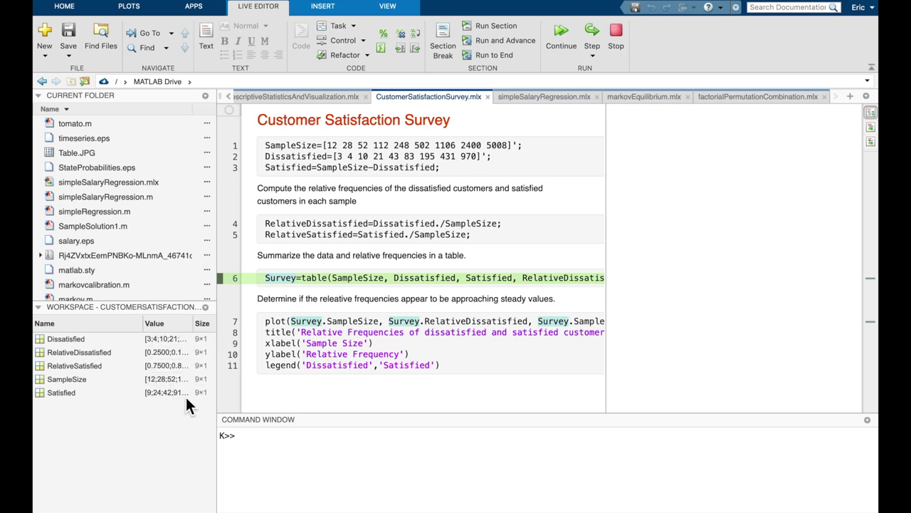
Review the table arguments on line 6 and execute that line to build the Survey table from the five variables
mouse_move(439, 281)
mouse_move(340, 284)
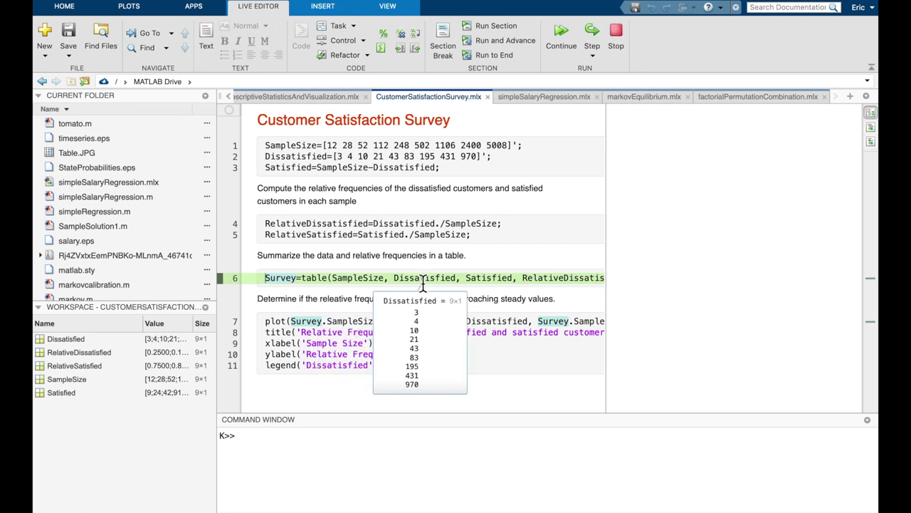
mouse_move(484, 282)
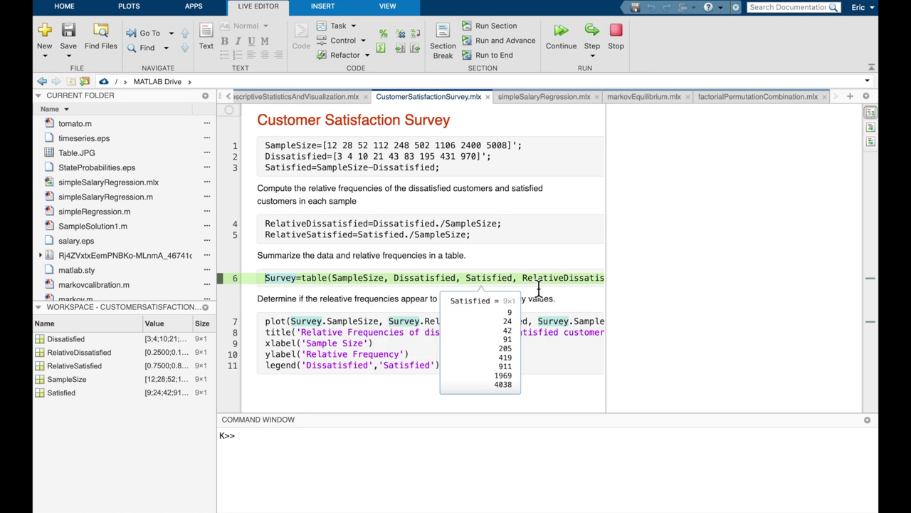
mouse_move(547, 284)
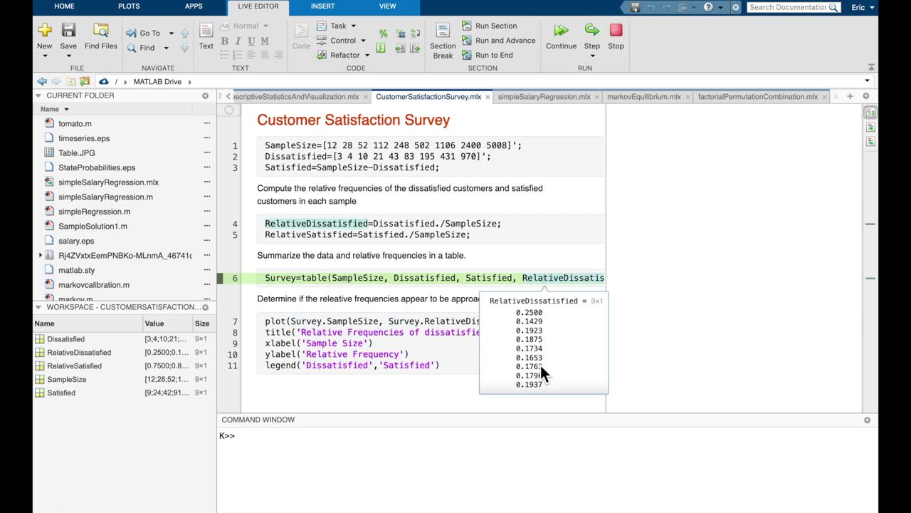
scroll(564, 278, "right", 1)
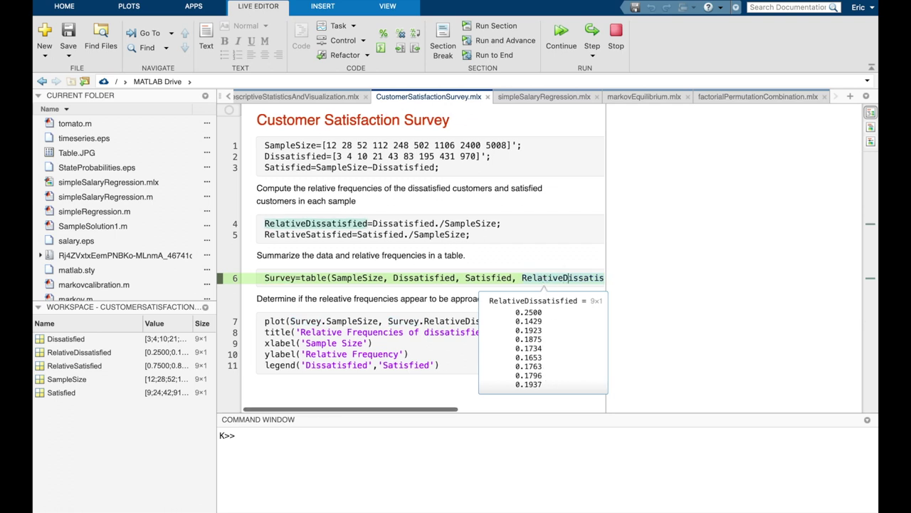
scroll(570, 278, "right", 5)
scroll(569, 277, "right", 5)
scroll(573, 278, "right", 1)
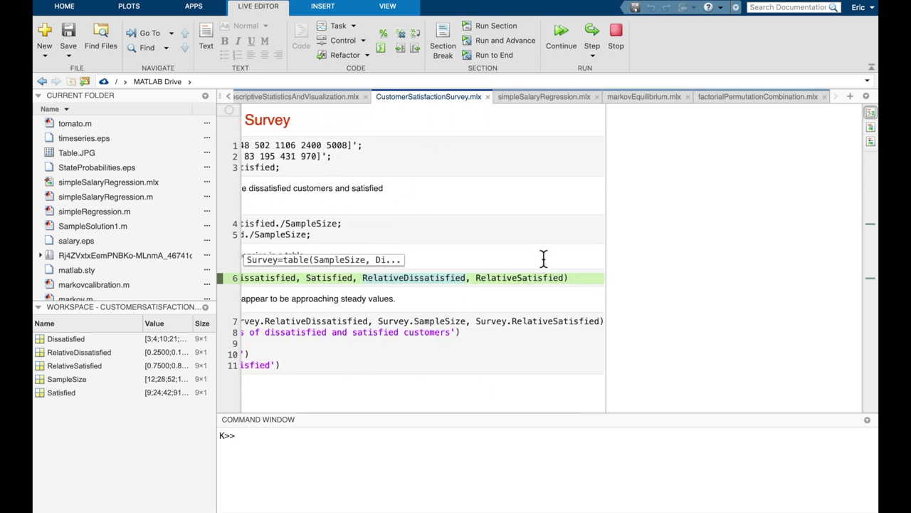
left_click(595, 30)
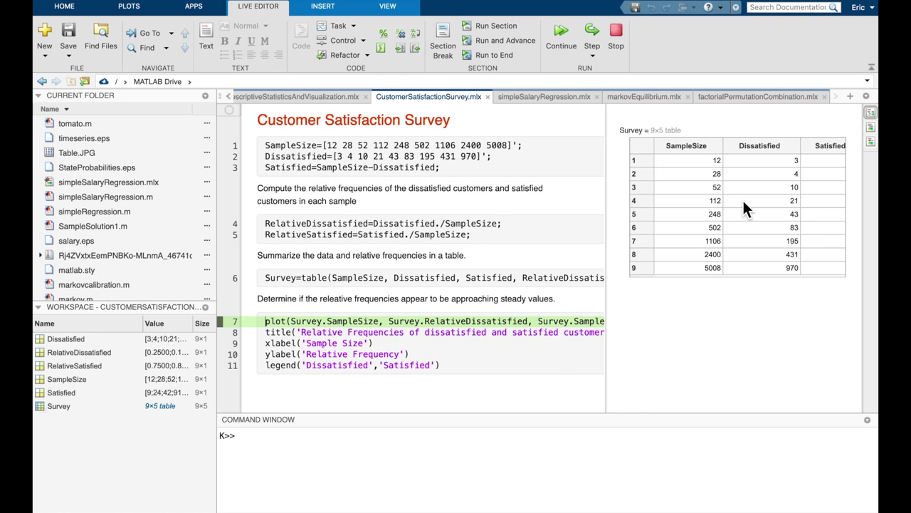
Examine all columns of the Survey output table and the variables passed to the plot command on line 7
scroll(784, 174, "right", 6)
scroll(786, 179, "left", 6)
scroll(757, 226, "right", 5)
scroll(757, 226, "right", 4)
scroll(757, 225, "left", 9)
mouse_move(310, 321)
mouse_move(516, 324)
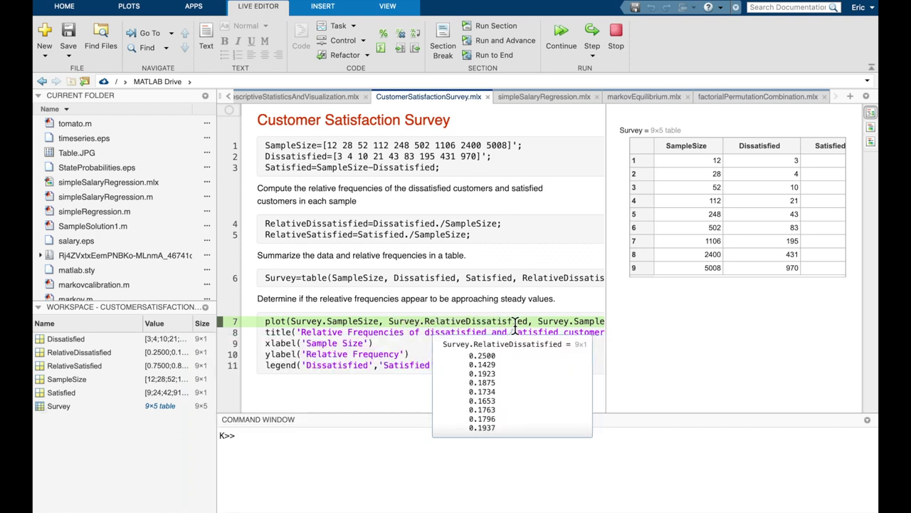
scroll(775, 200, "right", 10)
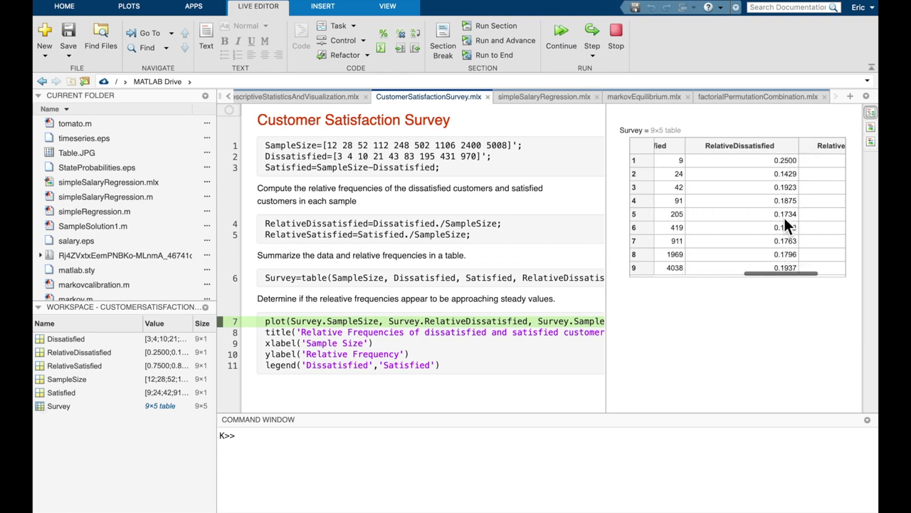
Check the remaining plot arguments on line 7 against the Survey table, and execute that line to plot both relative frequencies against sample size
scroll(515, 339, "right", 5)
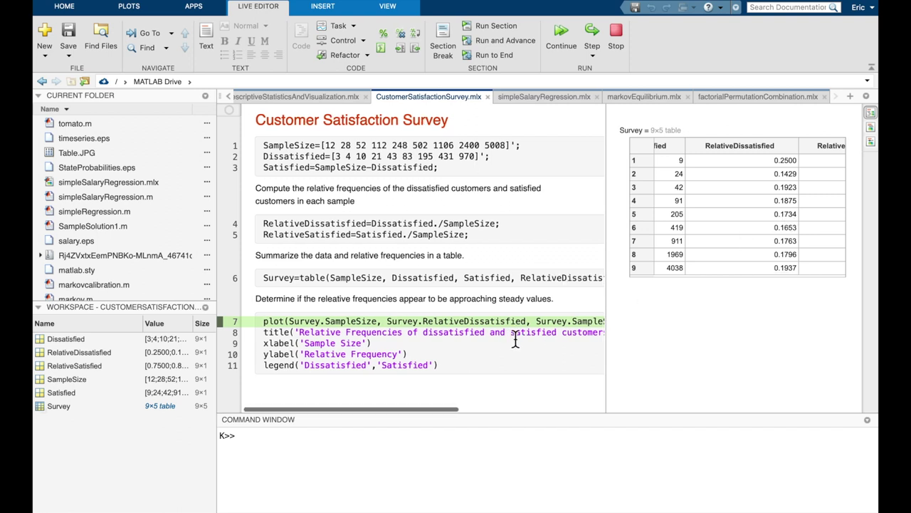
scroll(515, 339, "right", 10)
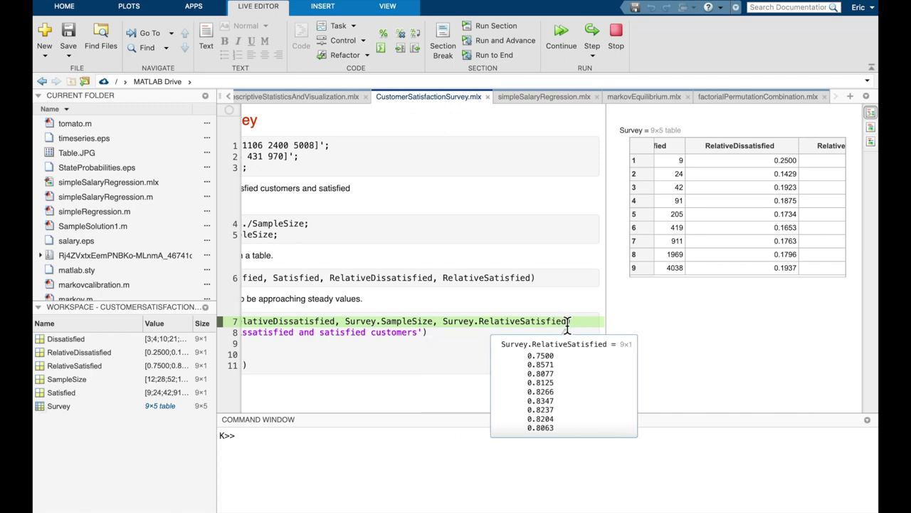
scroll(784, 202, "right", 3)
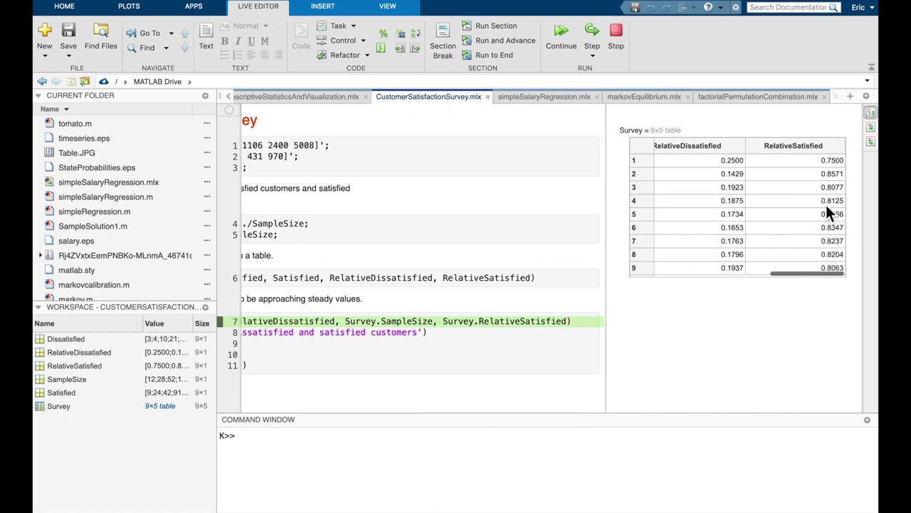
scroll(460, 334, "left", 5)
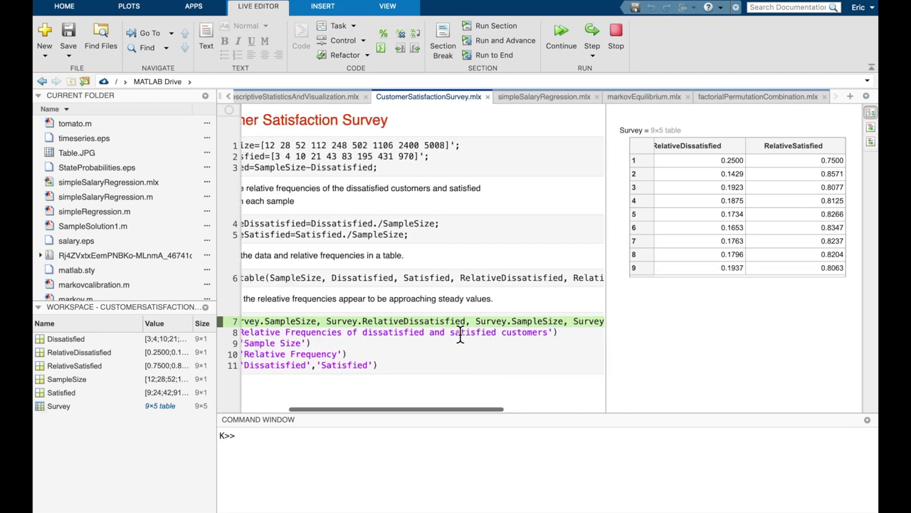
left_click(591, 28)
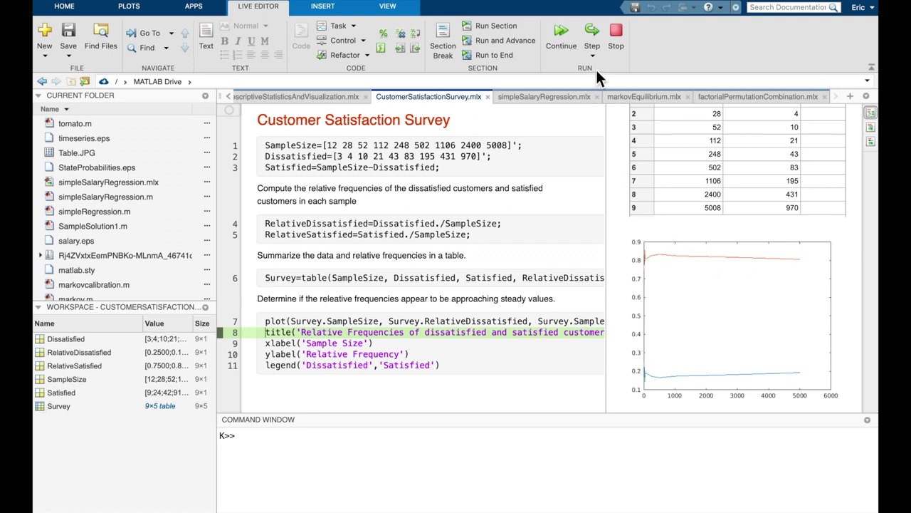
Step through lines 8 to 11 to add the plot's title, axis labels and legend, and save the live script
left_click(597, 24)
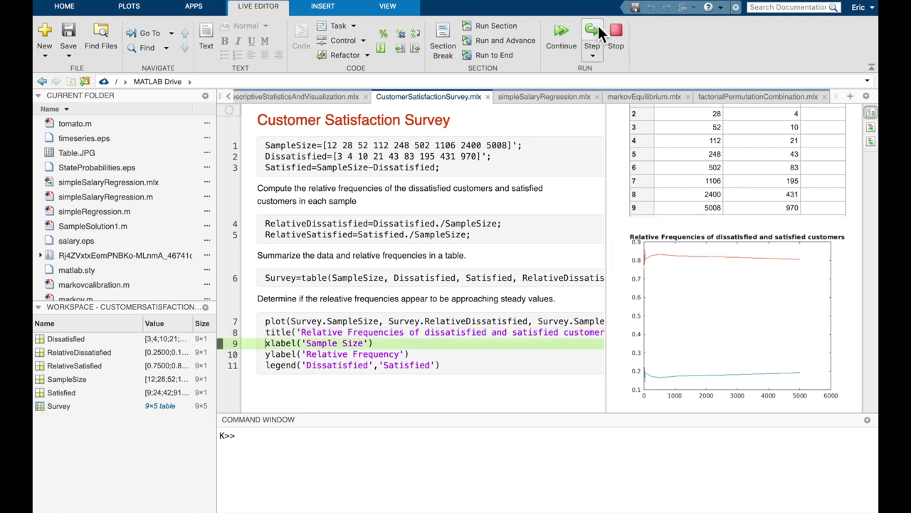
left_click(599, 26)
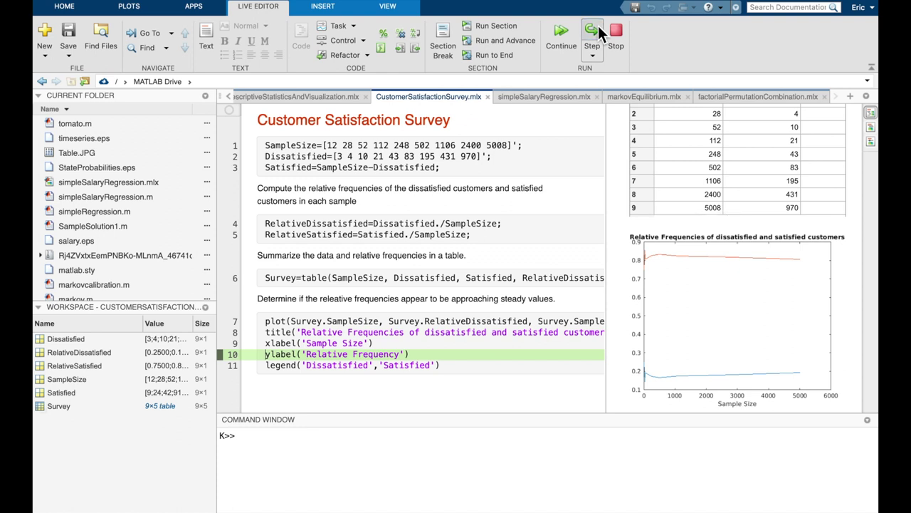
left_click(597, 24)
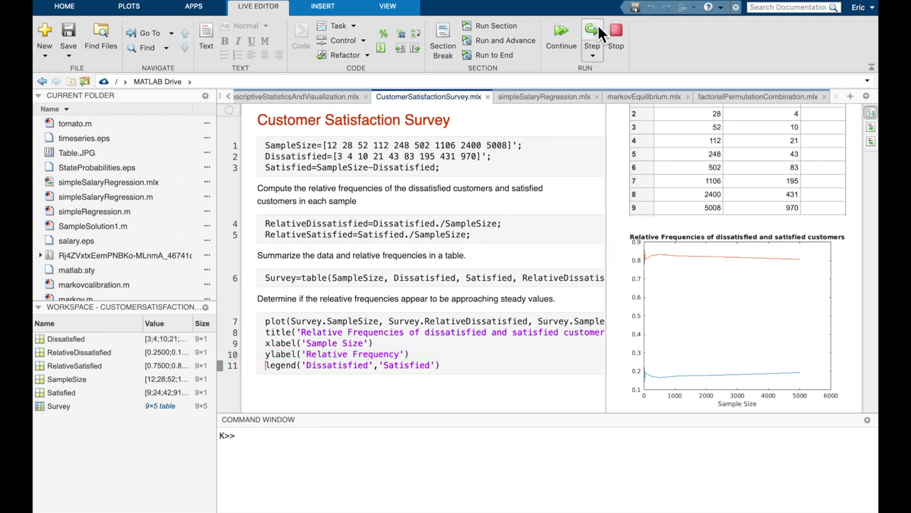
left_click(598, 24)
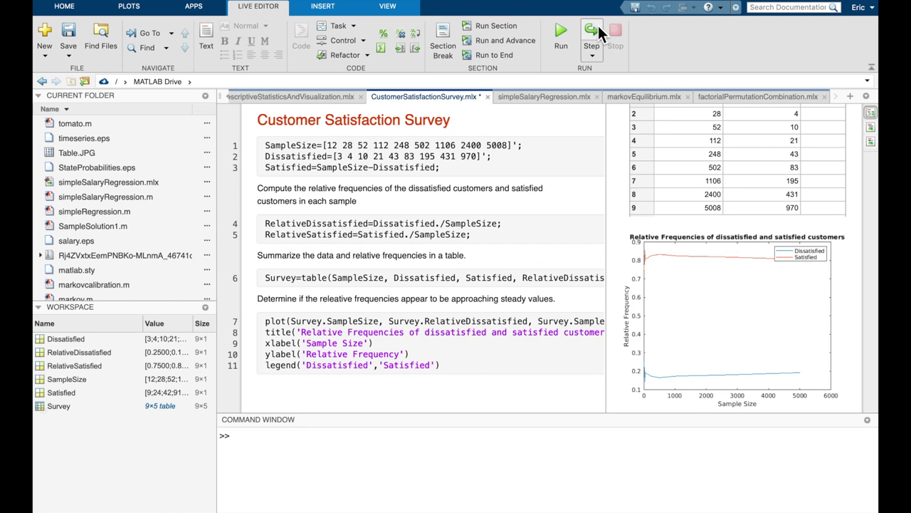
key("ctrl+s")
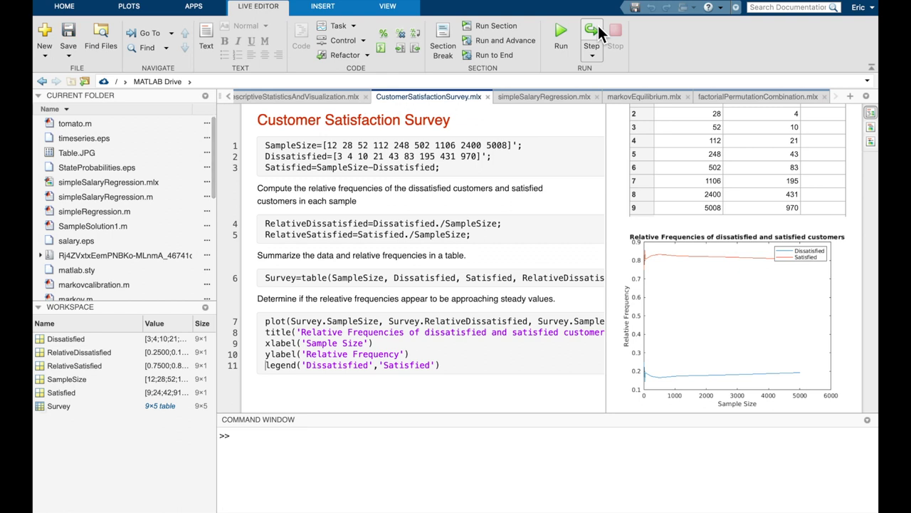